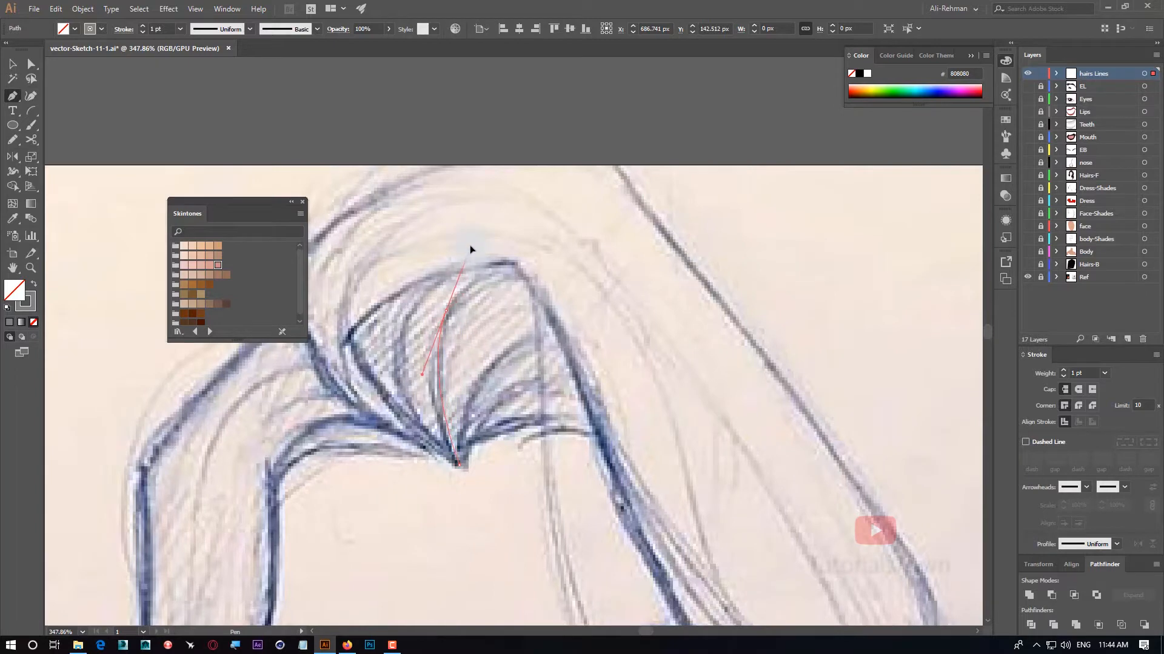
Trace the main strand from the hair parting over the quiff and down the hairline with the Pen tool, and stroke it brown 572000
left_click_drag(474, 236, 477, 240)
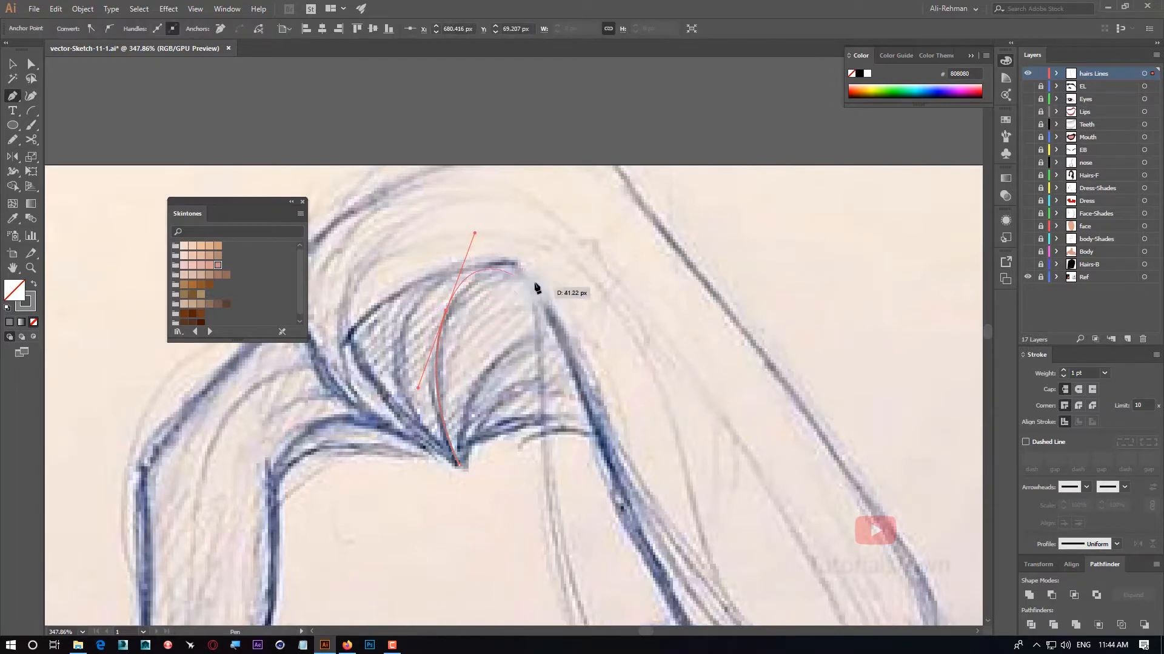
left_click_drag(543, 314, 613, 492)
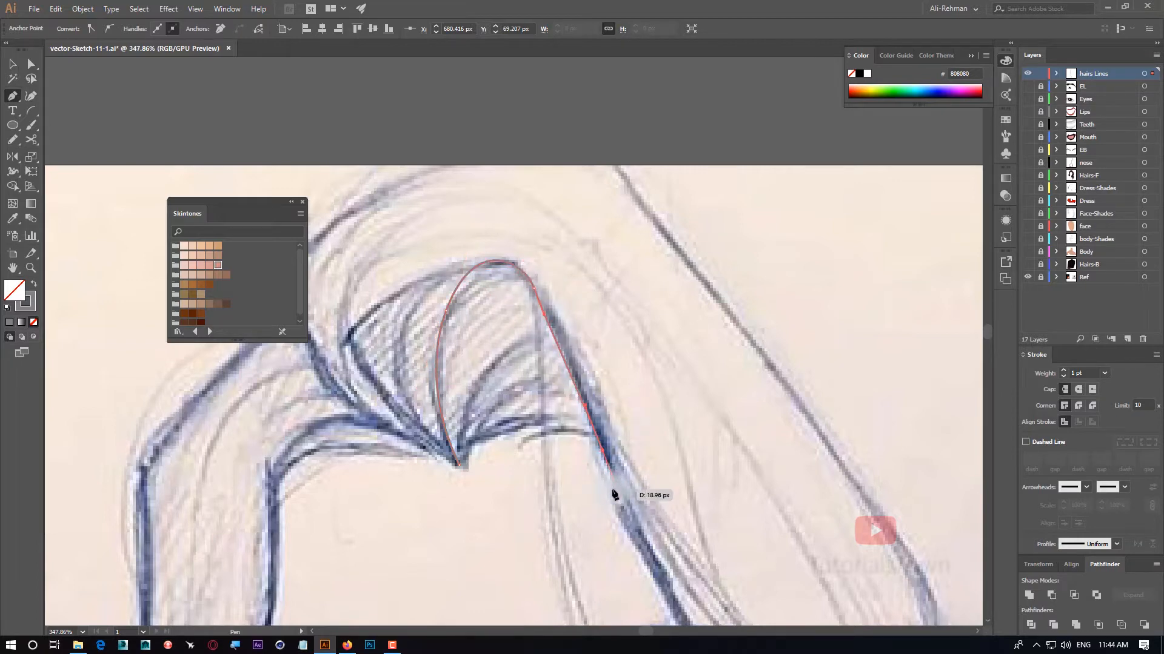
left_click(26, 301)
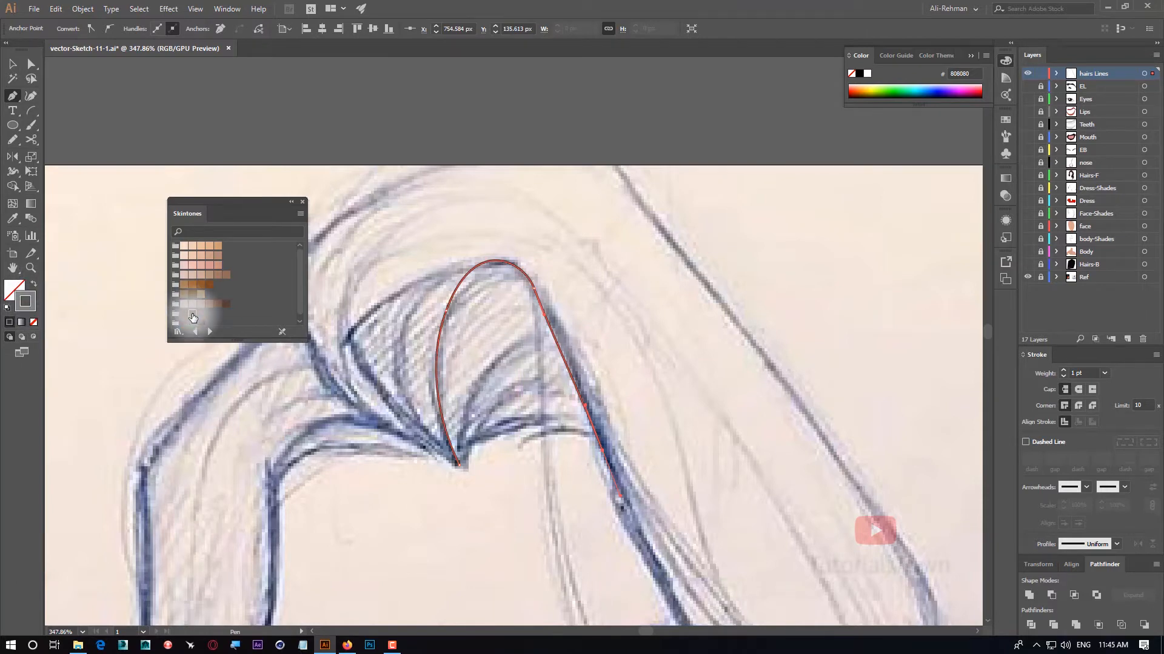
Draw the shorter curved strands fanning out right of the parting point and along the forehead hairline with the Pen tool
left_click_drag(478, 393, 497, 300)
left_click(479, 373)
left_click_drag(604, 223, 635, 215)
left_click_drag(485, 372, 568, 274)
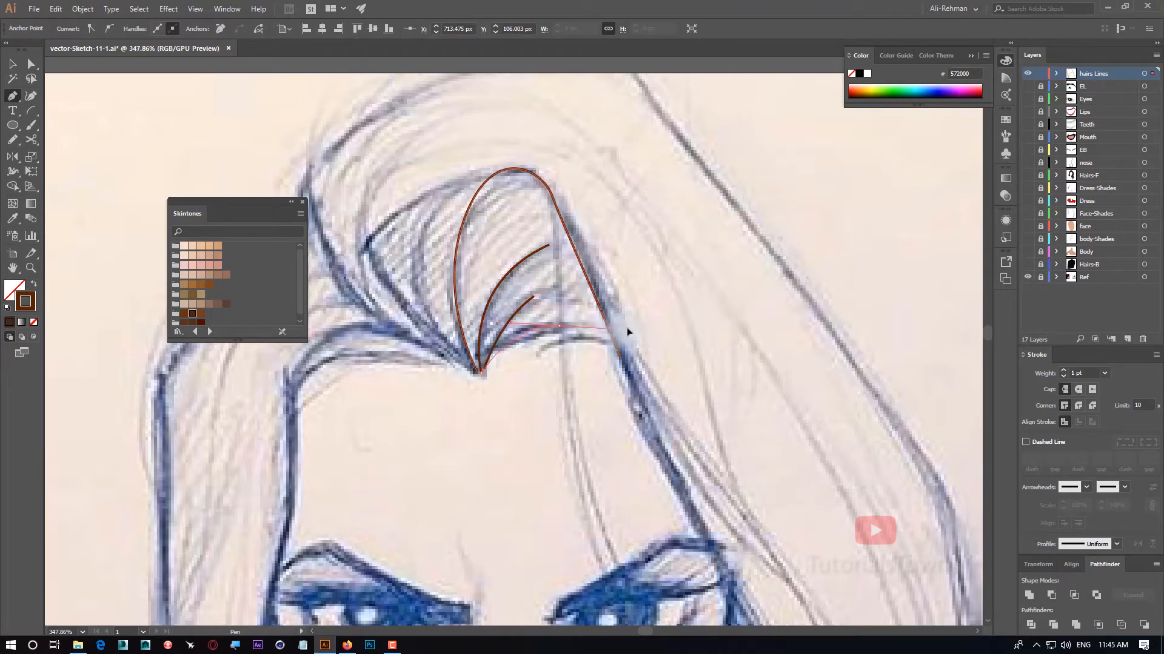
left_click(540, 352, "ctrl")
mouse_move(629, 328)
left_mouse_down()
mouse_move(572, 327)
mouse_move(599, 329)
mouse_move(626, 356)
left_mouse_up()
left_click(499, 351)
left_click(535, 355, "ctrl")
left_click(538, 352)
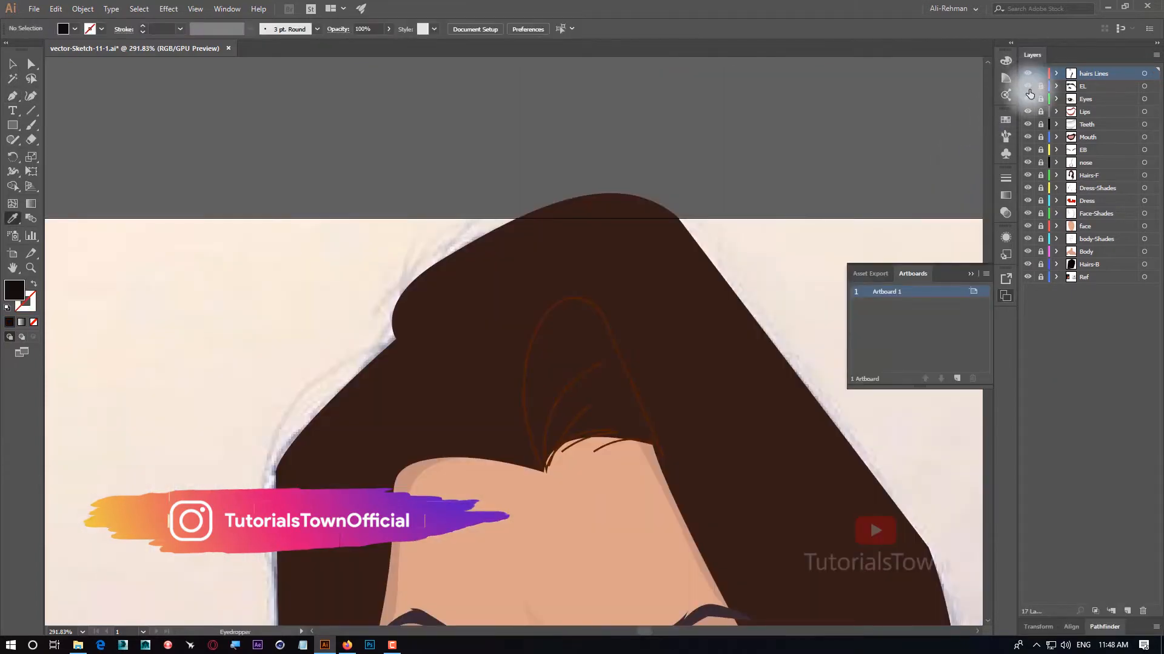
Hide the artwork layers between hairs Lines and Ref, and trace the first stroke-only strands left of the parting
left_click_drag(1030, 94, 1028, 265)
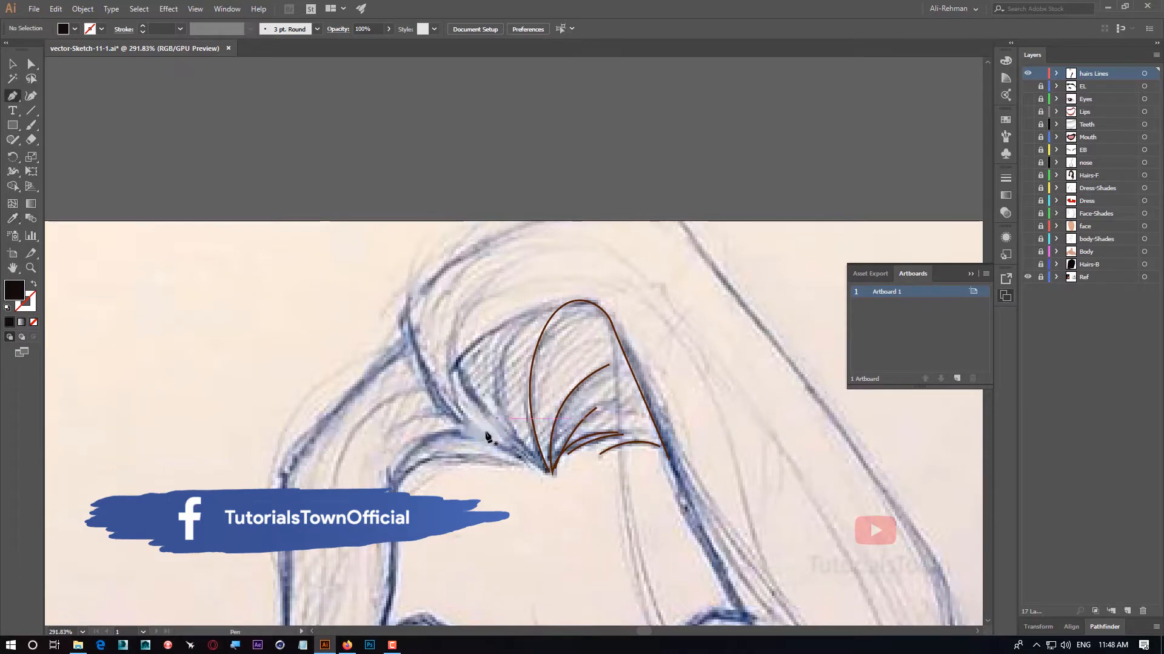
scroll(533, 438, "down", 1)
mouse_move(543, 442)
left_mouse_down()
mouse_move(468, 355)
mouse_move(518, 293)
mouse_move(569, 267)
left_mouse_up()
left_click(459, 340)
left_click(34, 284)
left_click(515, 321, "ctrl")
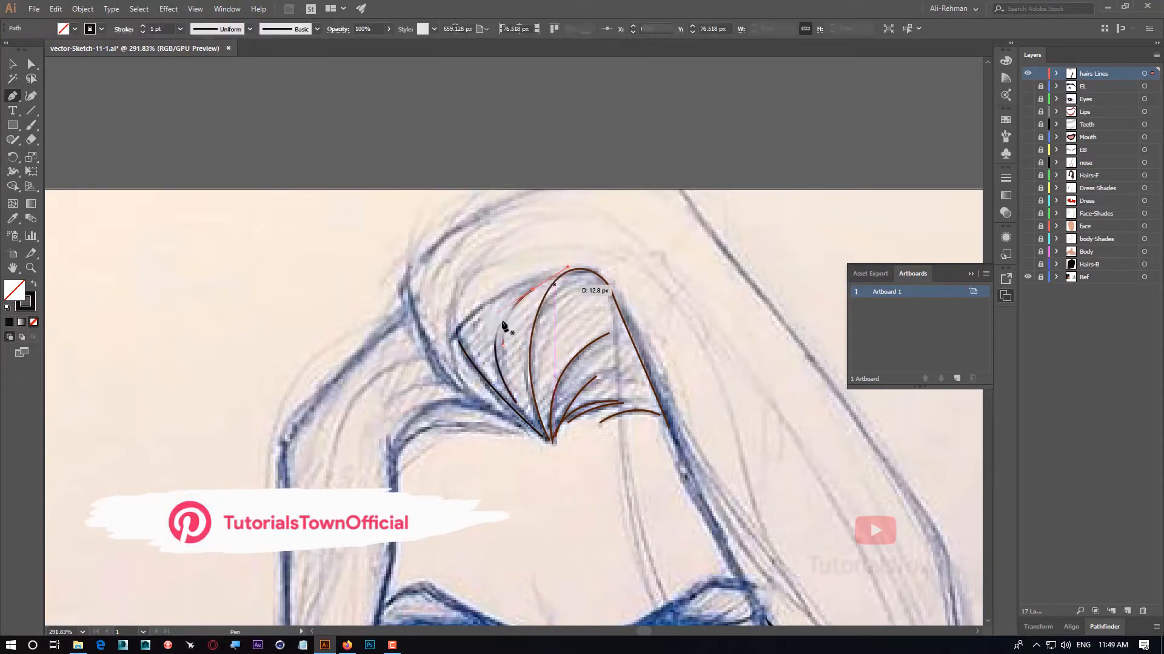
Trace the remaining quiff strands and the outer curved strand on the left side of the hair
left_click(453, 348, "ctrl")
left_click(451, 340)
left_click_drag(550, 275, 625, 259)
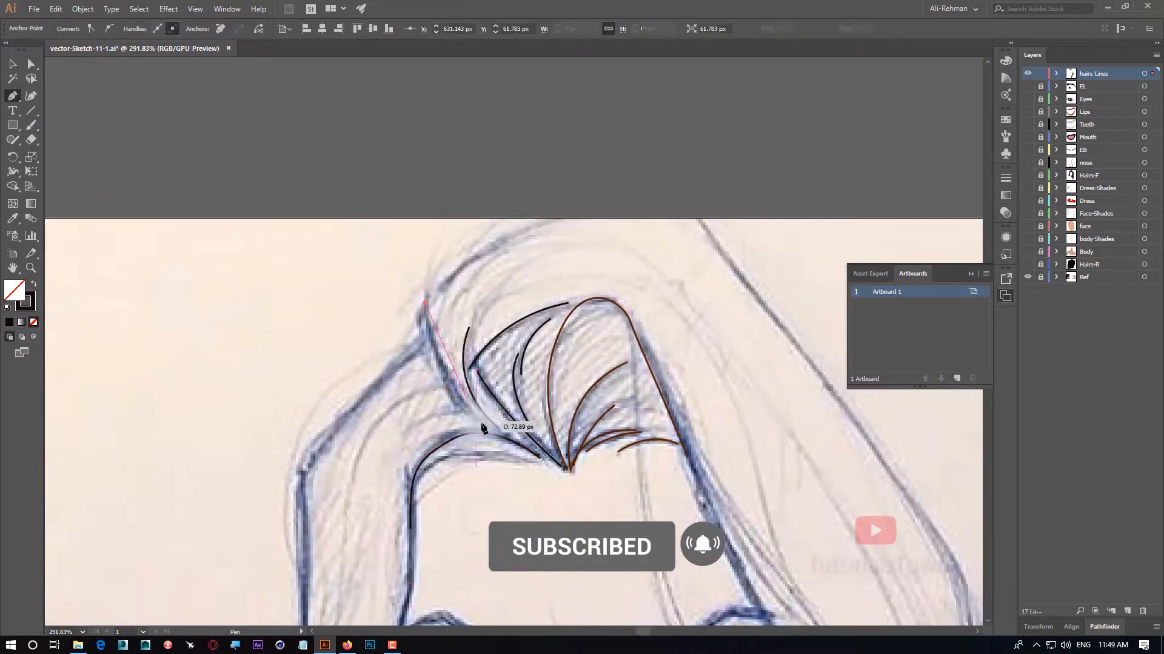
left_click_drag(426, 298, 452, 292)
Select all hair lines and give them the lens-shaped variable width profile with a 2 pt stroke
left_click(12, 63)
key("ctrl+a")
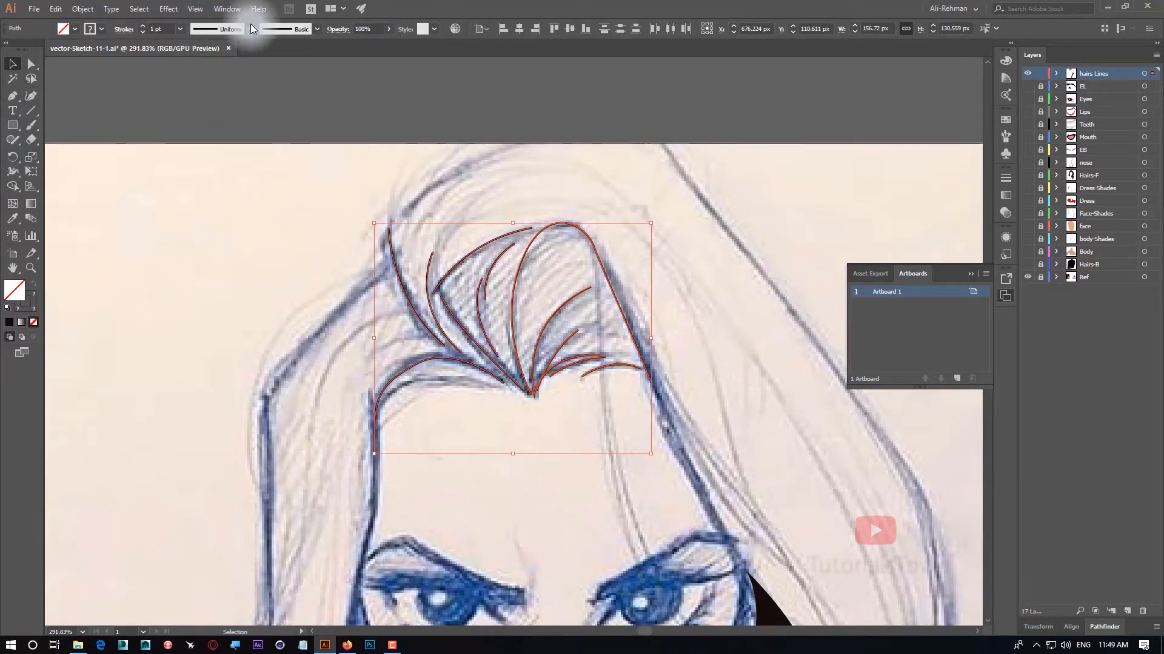
left_click(249, 28)
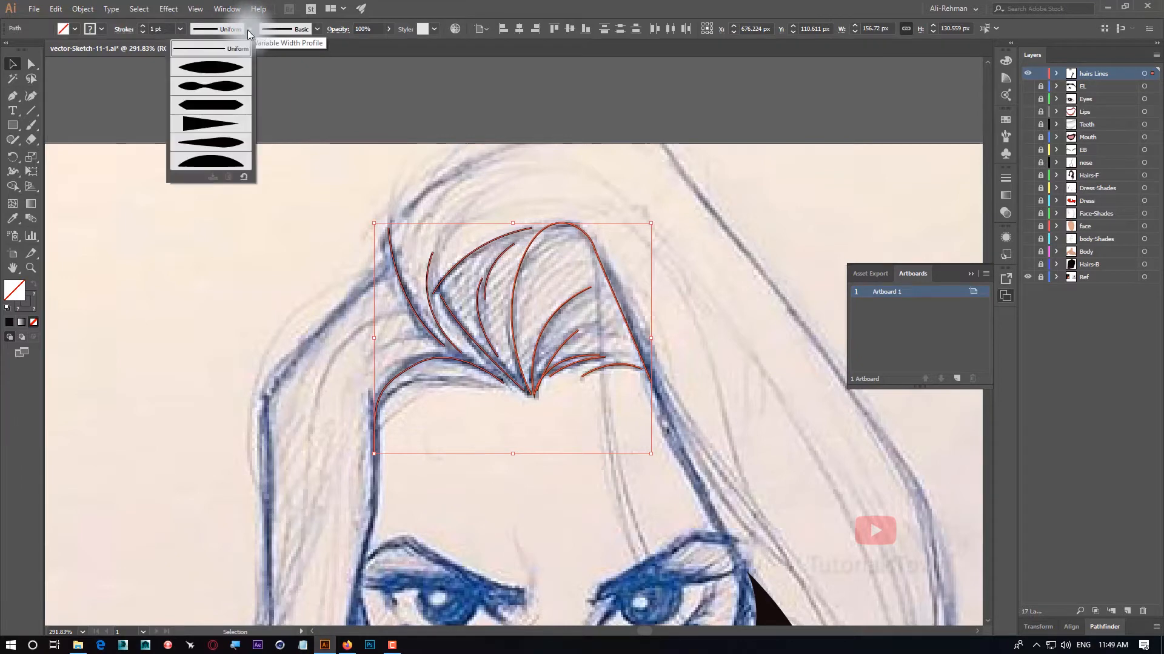
left_click(206, 71)
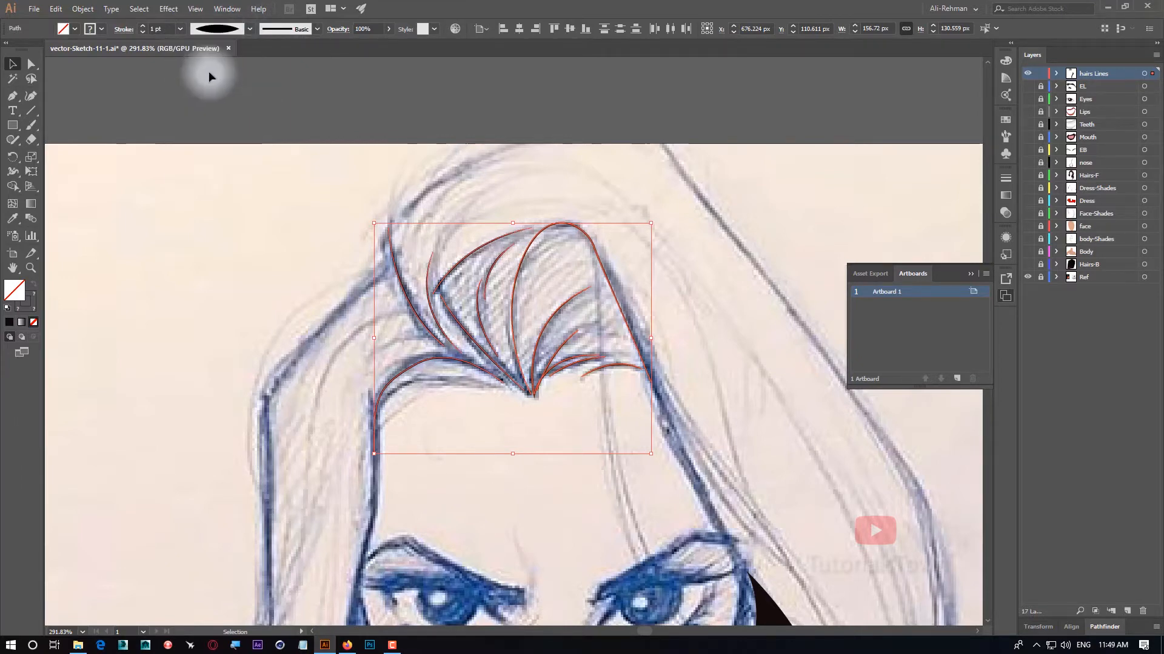
left_click(145, 28)
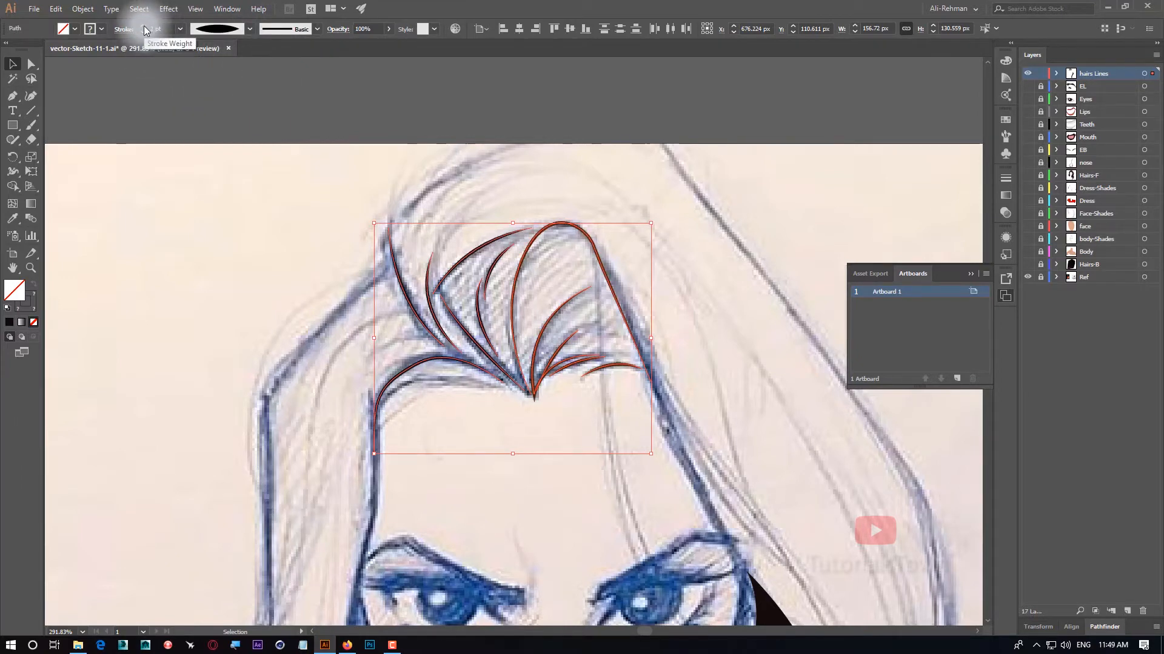
Sample the brown 493526 from the woman's hair in the reference photo as the stroke colour of the selected hair lines
key("space")
mouse_move(421, 334)
left_mouse_down()
mouse_move(680, 338)
mouse_move(660, 335)
left_mouse_up()
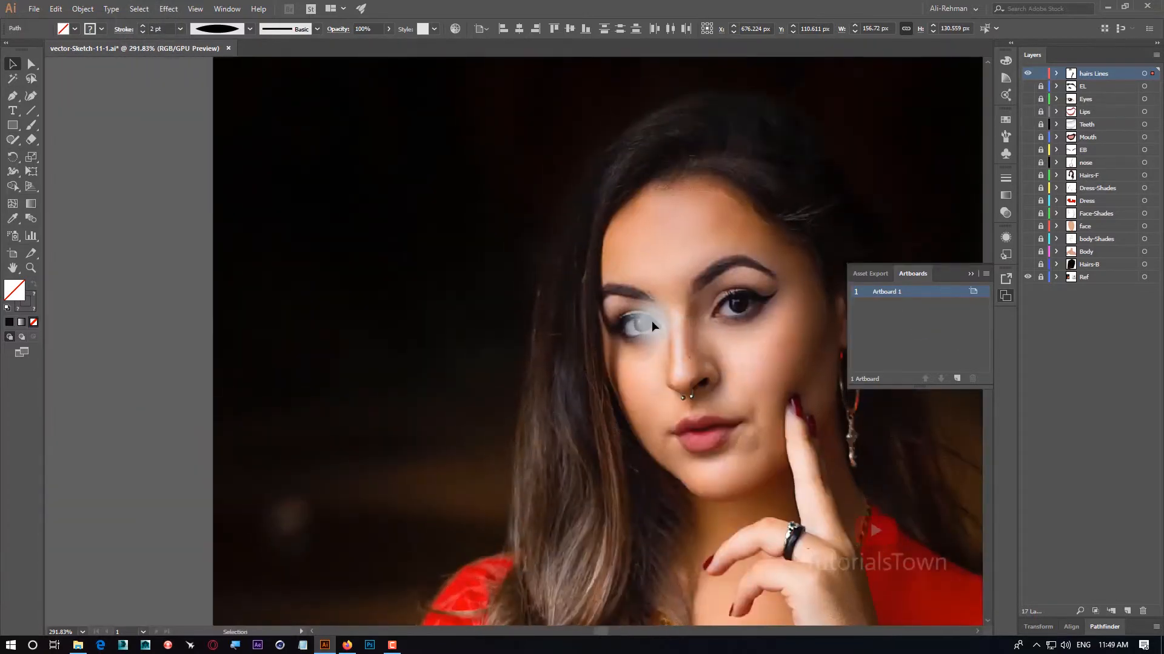
key("i")
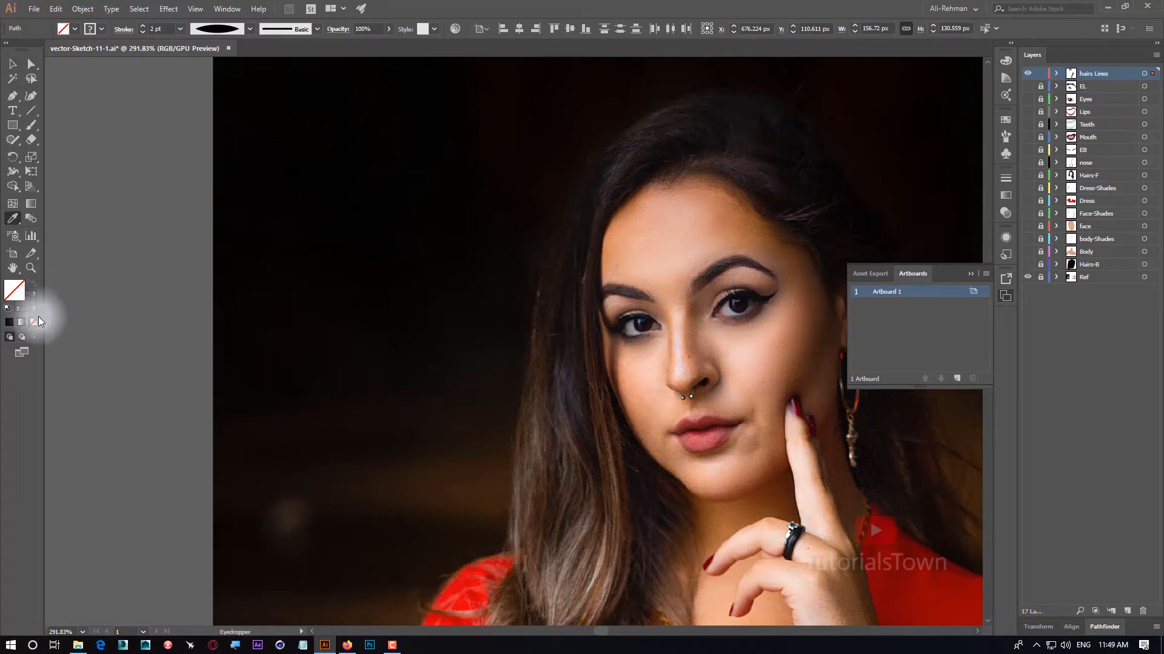
left_click(26, 299)
key("space")
mouse_move(597, 268)
left_mouse_down()
mouse_move(355, 382)
mouse_move(427, 185)
left_mouse_up()
key("ctrl+space")
left_click_drag(386, 227, 770, 473)
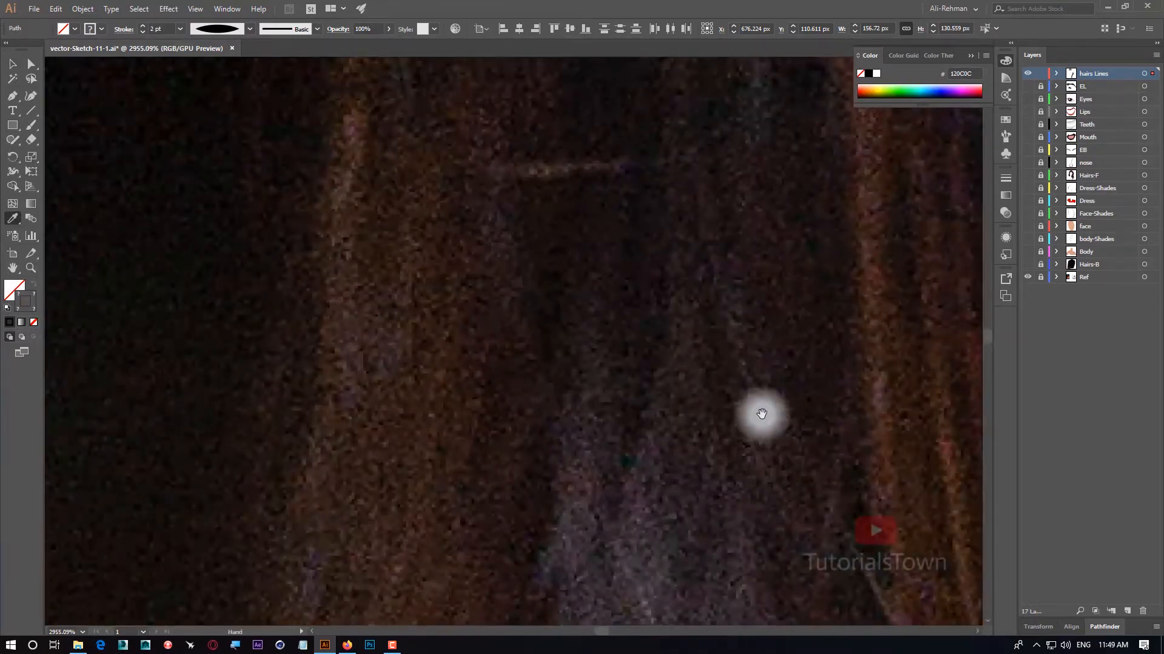
key("space")
left_click_drag(755, 418, 247, 320)
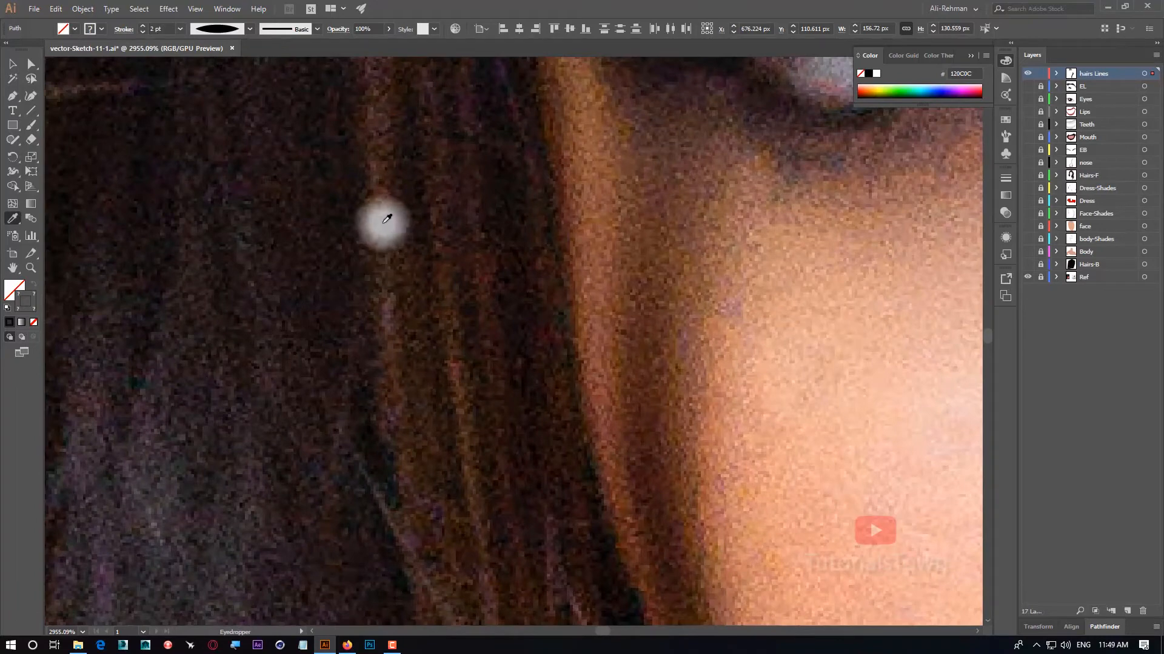
left_click(380, 236)
left_click(382, 250)
Show all the artwork layers again and deselect the hair lines to check them against the filled hair
key("ctrl+0")
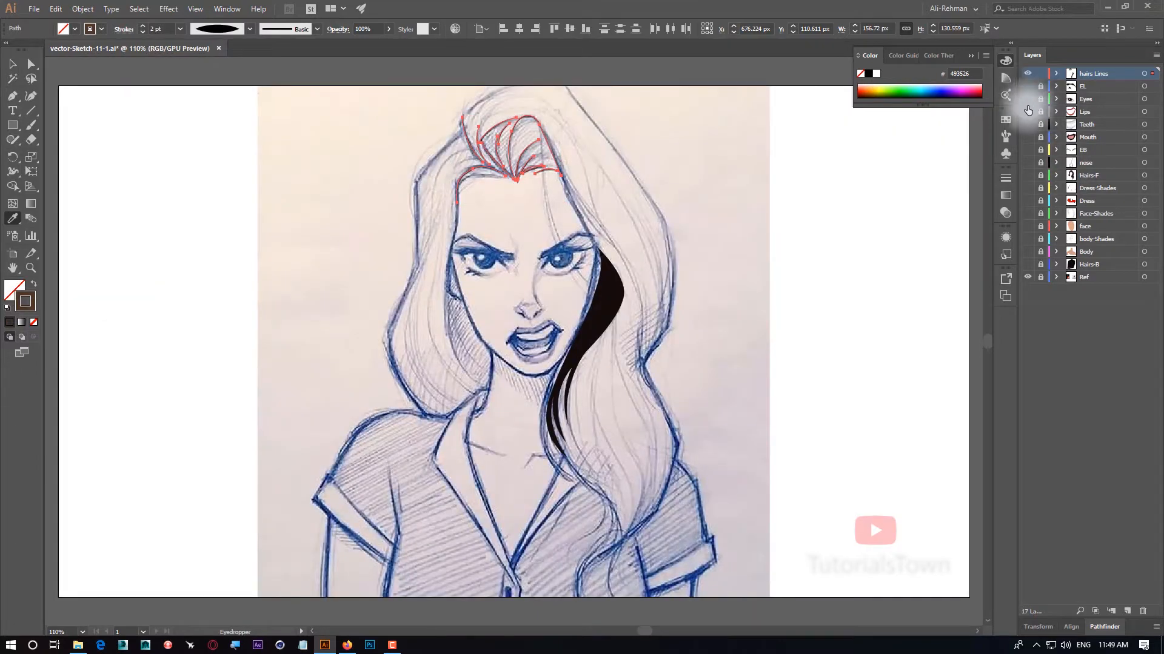
left_click_drag(1028, 110, 1028, 273)
key("ctrl+shift+a")
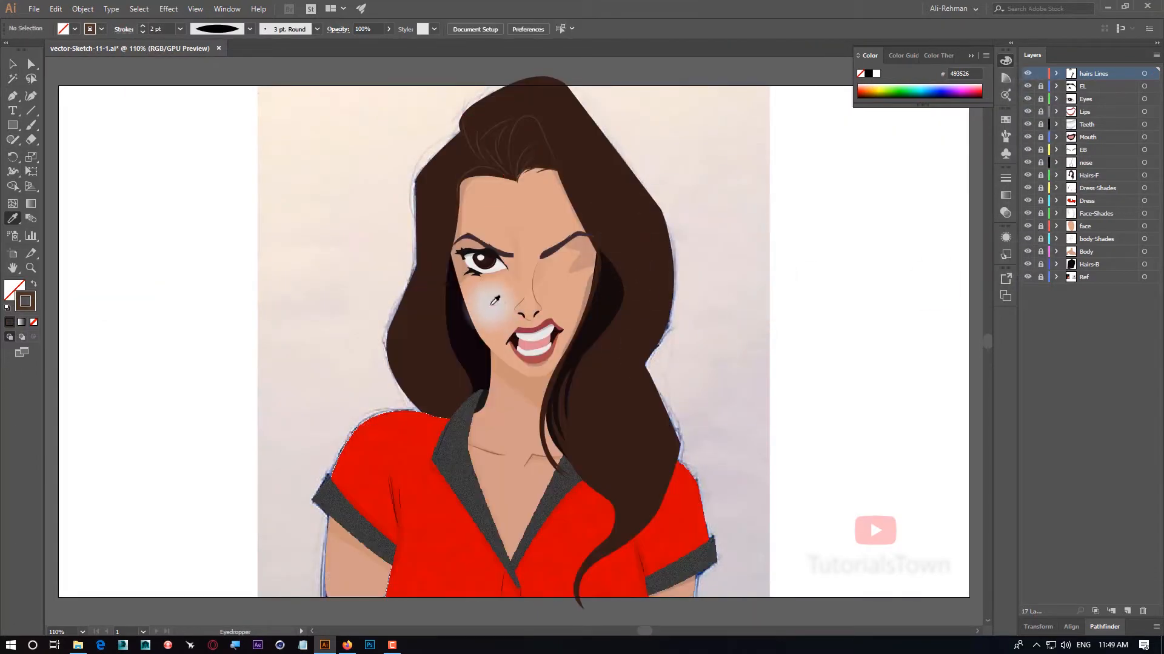
scroll(493, 330, "up", 6)
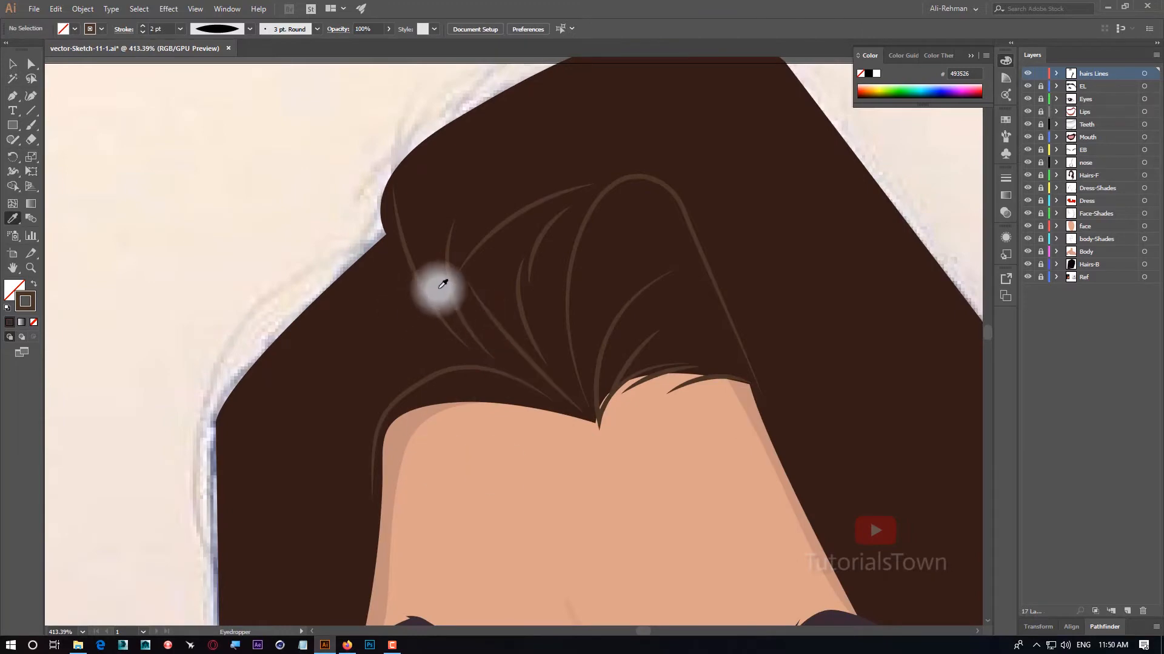
Select everything on the hairs Lines layer and resample the lines' stroke colour with the Eyedropper
left_click(1152, 75)
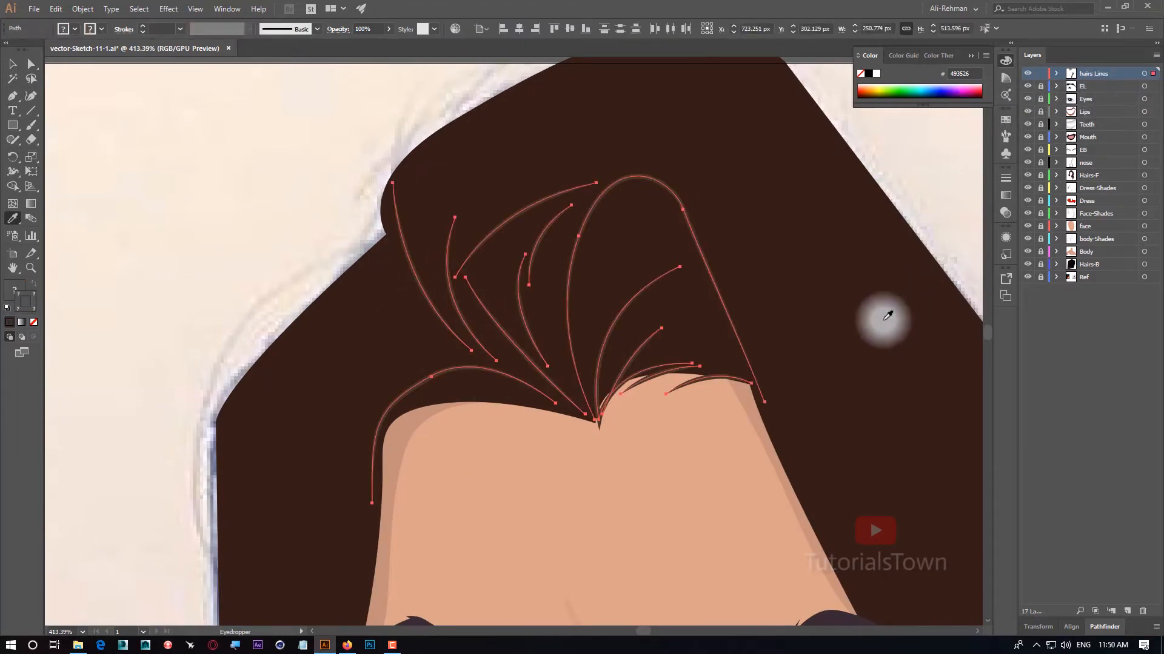
left_click_drag(702, 557, 472, 222)
mouse_move(279, 275)
left_mouse_down()
mouse_move(374, 545)
mouse_move(458, 218)
left_mouse_up()
left_click(666, 632)
mouse_move(468, 464)
left_mouse_down()
mouse_move(527, 267)
mouse_move(543, 169)
left_mouse_up()
left_click(470, 234, "shift")
left_click_drag(468, 244, 669, 490)
left_click_drag(387, 132, 506, 493)
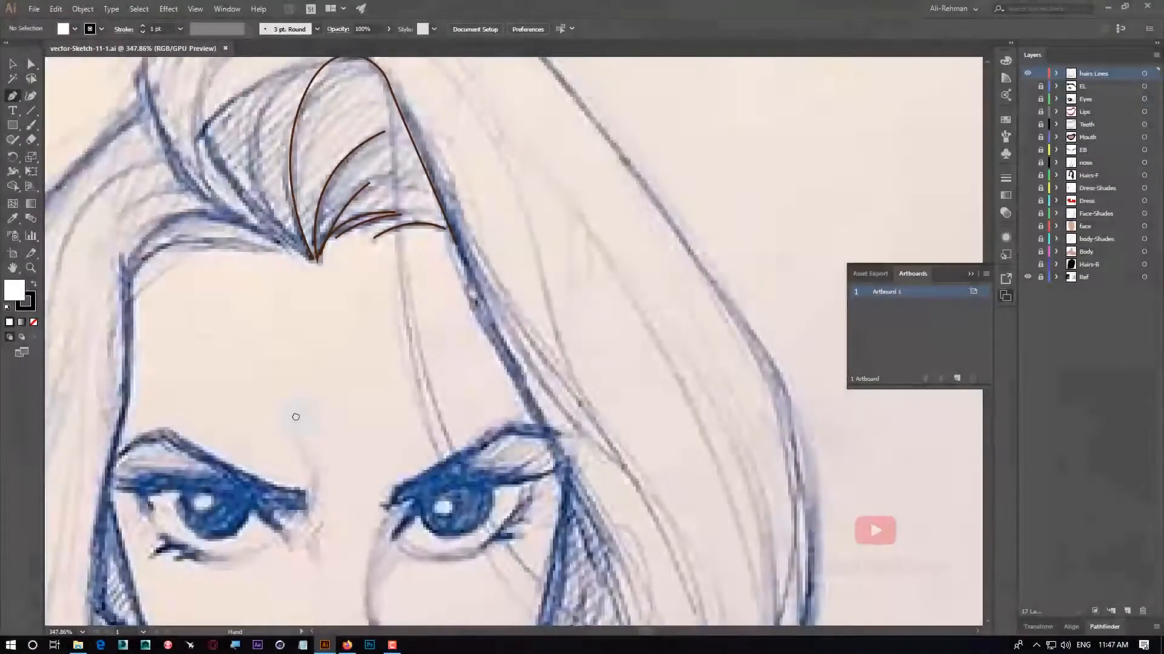
Trace a hair shadow shape with pointed strand tips from the outer eye corner down beside the right cheek using the Pen tool
scroll(293, 410, "down", 8)
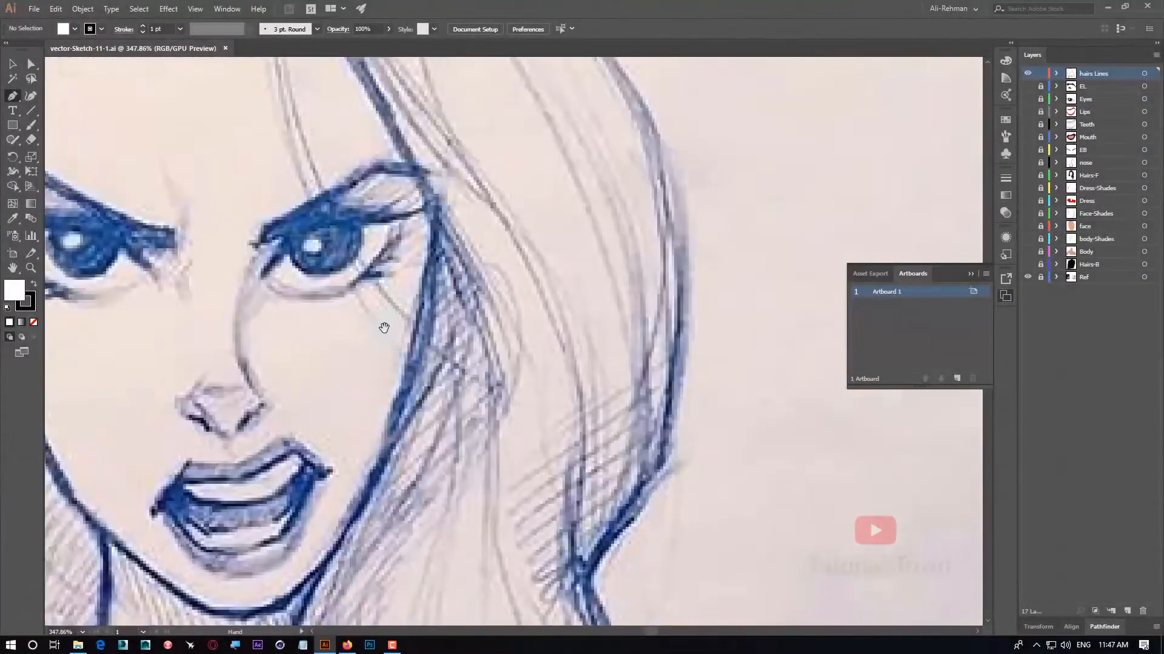
left_click_drag(414, 289, 590, 276)
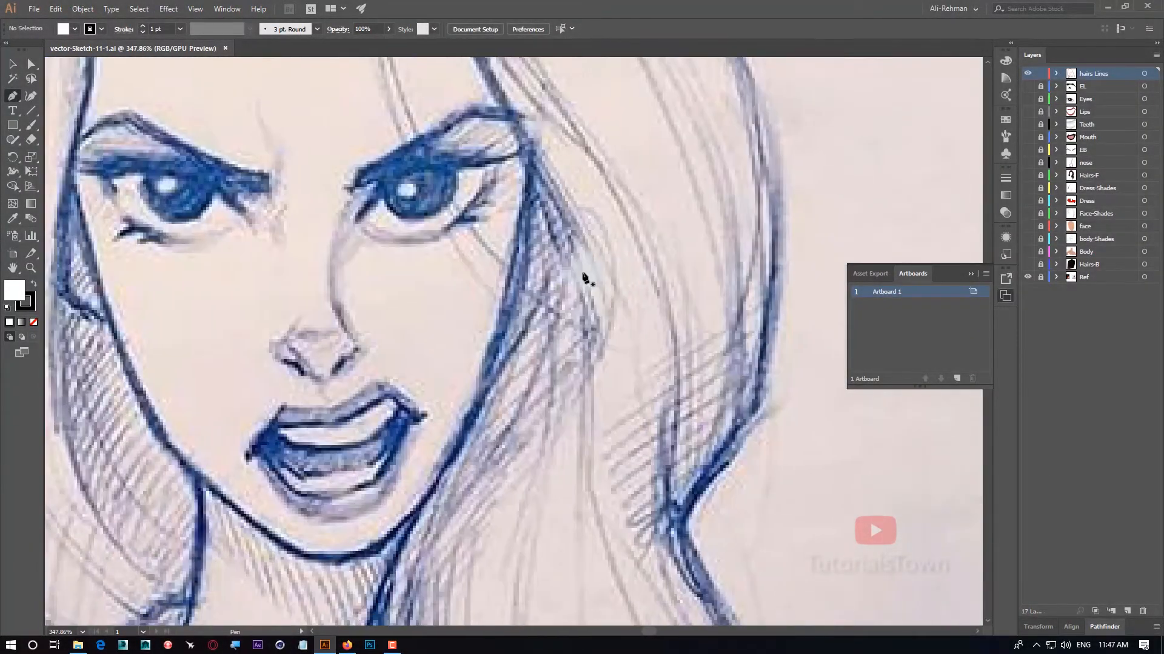
left_click_drag(617, 320, 668, 232)
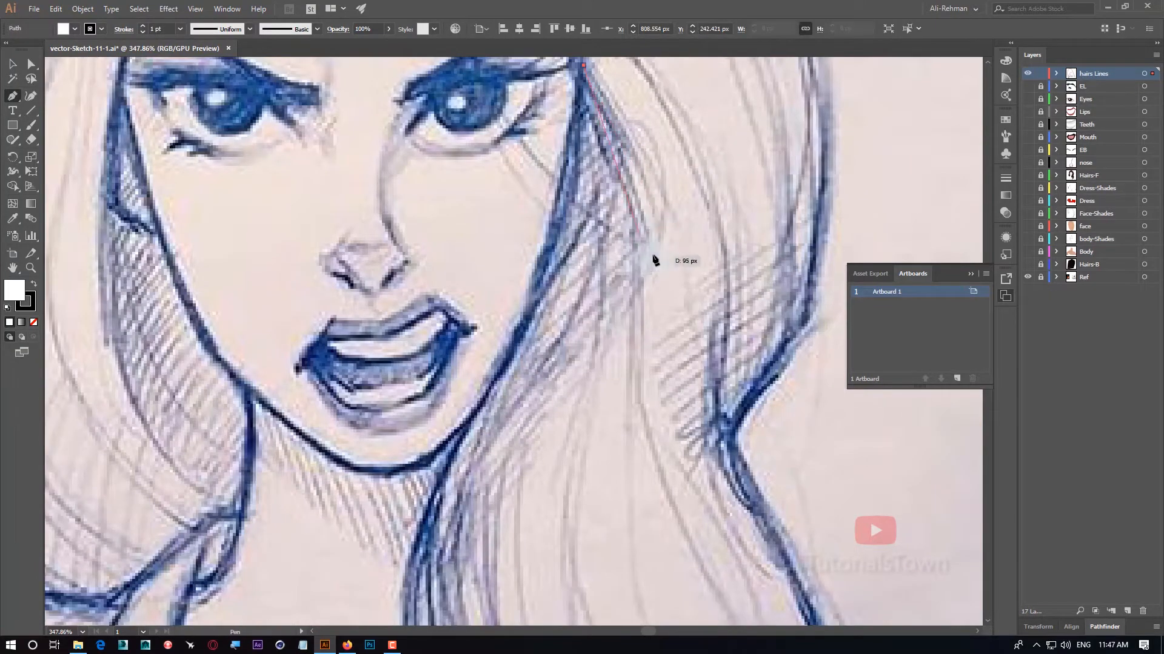
left_click_drag(653, 287, 652, 289)
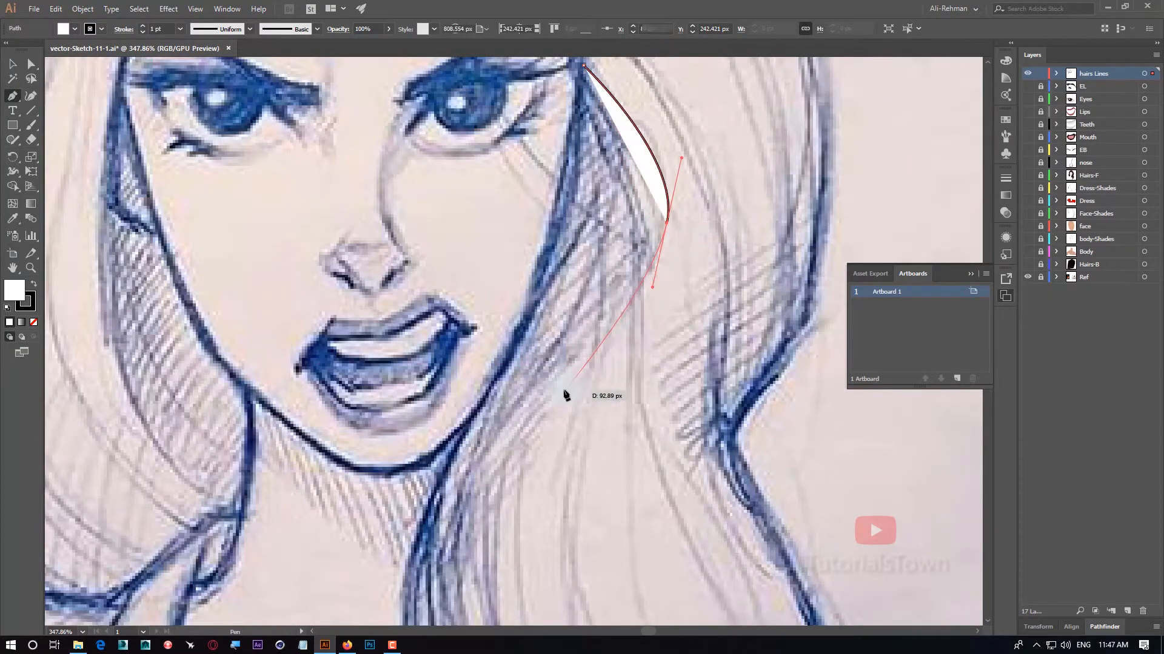
left_click_drag(566, 394, 631, 140)
left_click_drag(593, 194, 564, 245)
left_click_drag(553, 398, 585, 509)
left_click(552, 399)
left_click_drag(563, 212, 612, 111)
left_click_drag(527, 332, 556, 201)
left_click_drag(573, 317, 643, 440)
left_click_drag(536, 197, 542, 228)
left_click_drag(579, 479, 585, 444)
left_click_drag(517, 287, 540, 402)
left_click_drag(520, 360, 549, 250)
left_click_drag(549, 260, 505, 448)
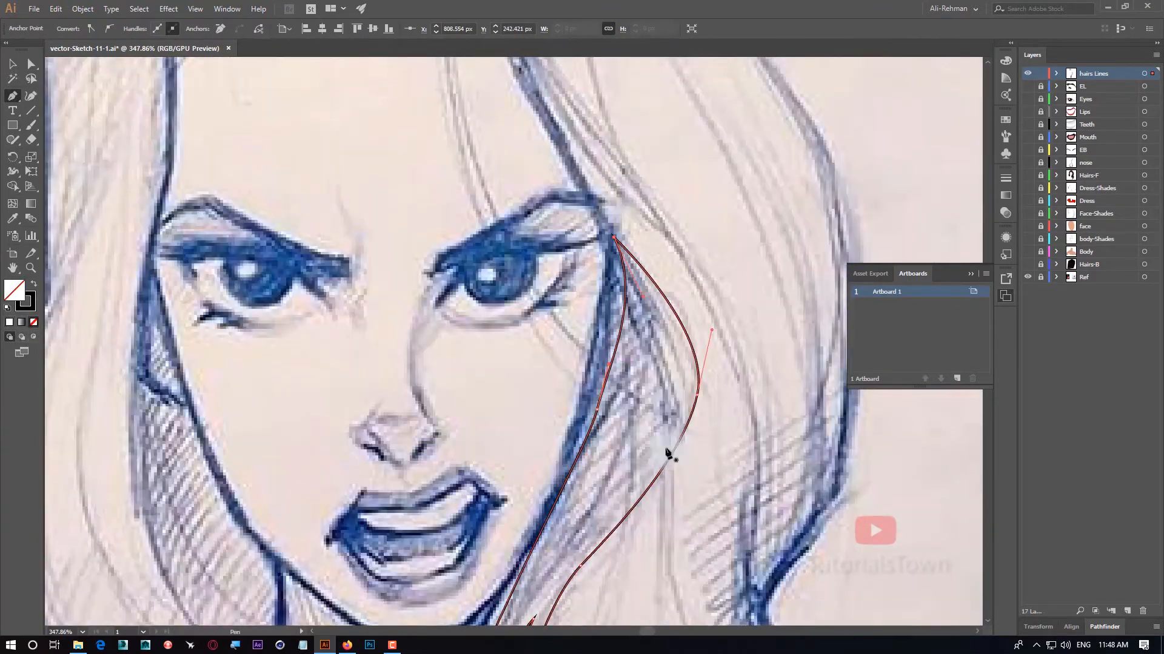
Turn the visibility of the artwork layers from EL to Hairs-B back on
left_click_drag(489, 489, 591, 412)
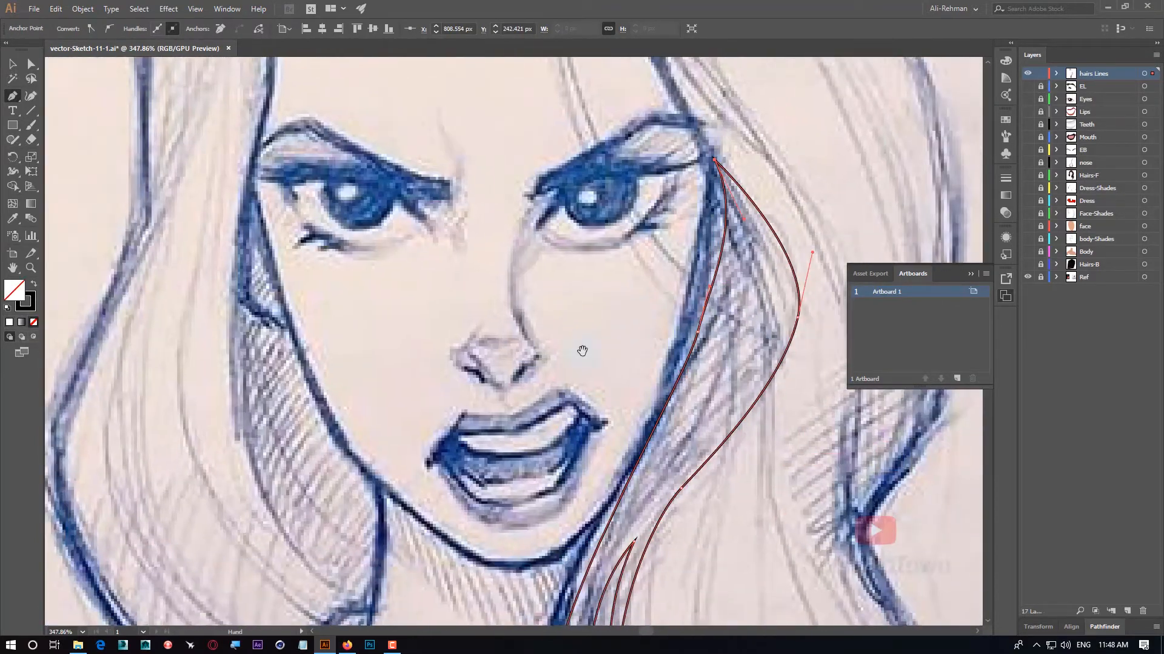
left_click_drag(265, 366, 965, 414)
left_click_drag(267, 400, 994, 345)
left_click_drag(1027, 86, 1027, 264)
Fill the hair shadow shape beside the cheek with a brown sampled from the reference photo's hair
left_click_drag(392, 398, 642, 469)
left_click_drag(369, 335, 609, 613)
left_click_drag(474, 525, 351, 280)
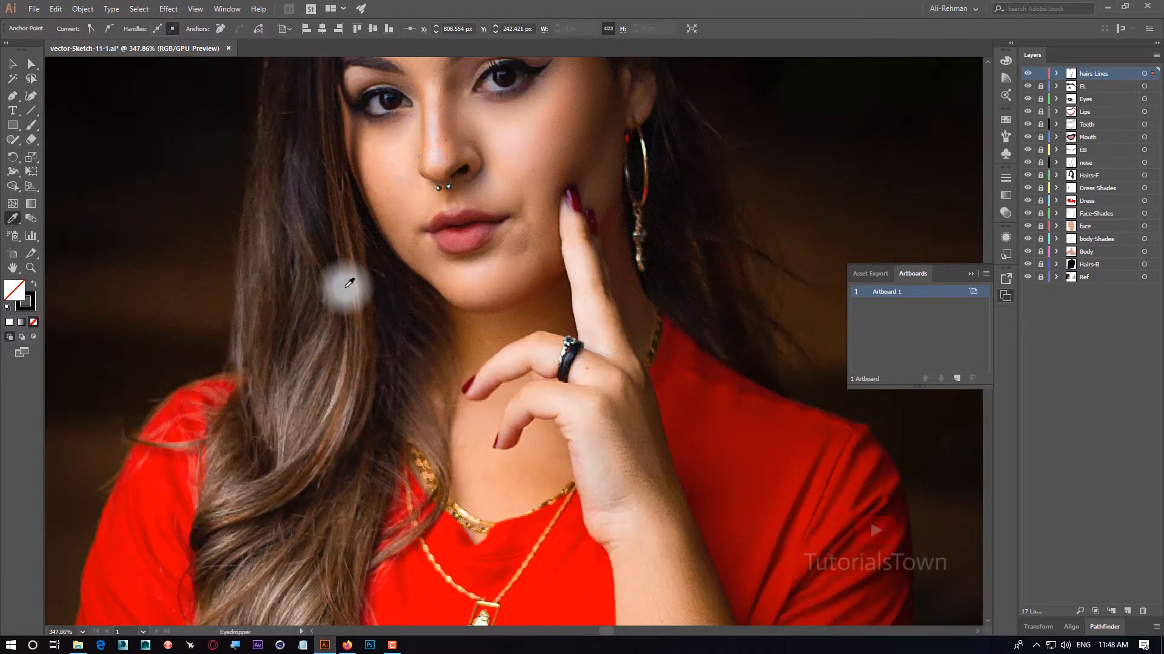
left_click(346, 287)
left_click_drag(606, 343, 96, 340)
left_click_drag(831, 349, 219, 343)
left_click_drag(350, 317, 308, 372)
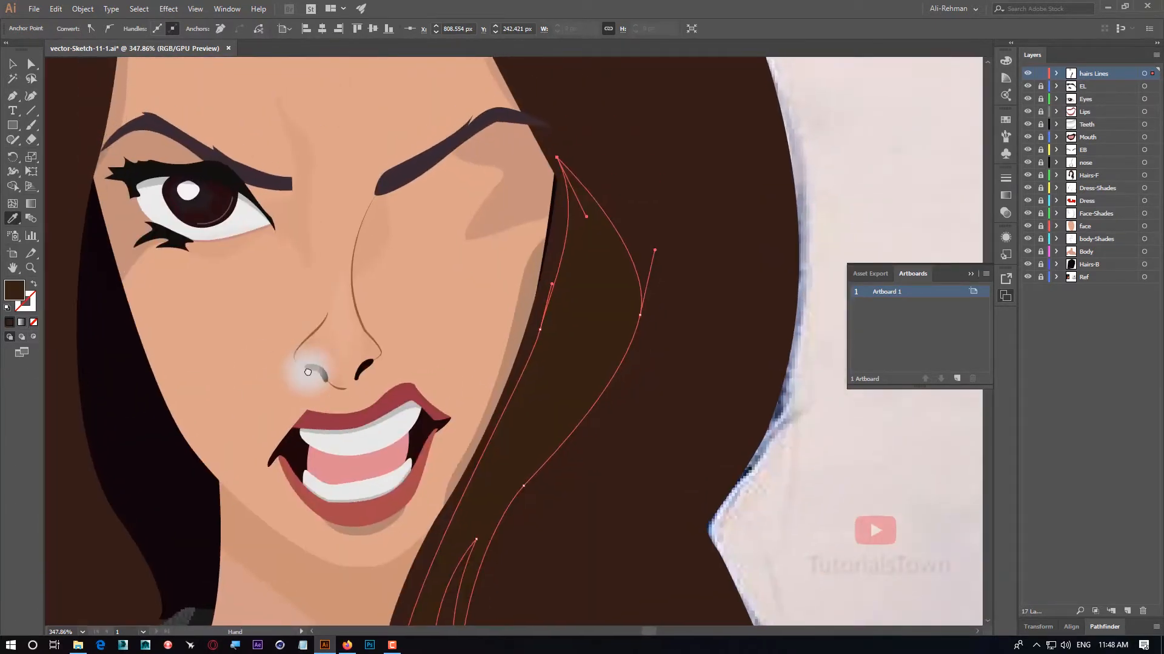
left_click(836, 520, "ctrl")
key("ctrl+minus")
key("ctrl+minus")
key("ctrl+minus")
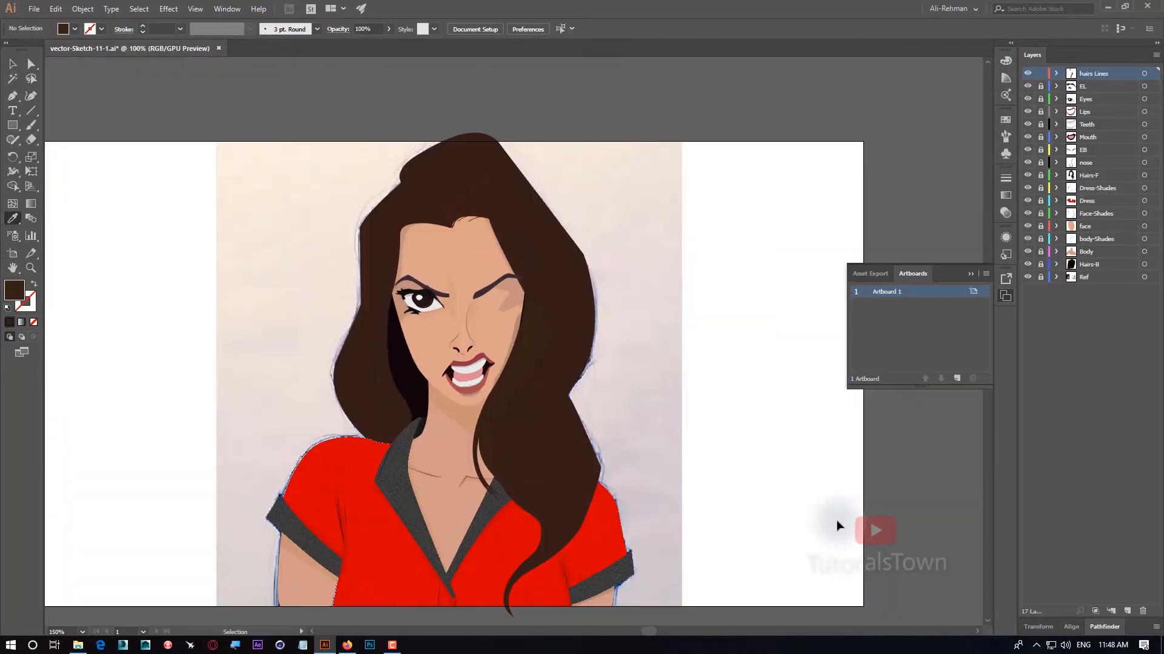
Reselect the hair shadow shape and refill it with a darker, near-black hair colour using the Eyedropper
left_click(524, 349, "ctrl")
left_click_drag(510, 406, 749, 419)
left_click_drag(307, 377, 531, 401)
left_click_drag(245, 286, 422, 447)
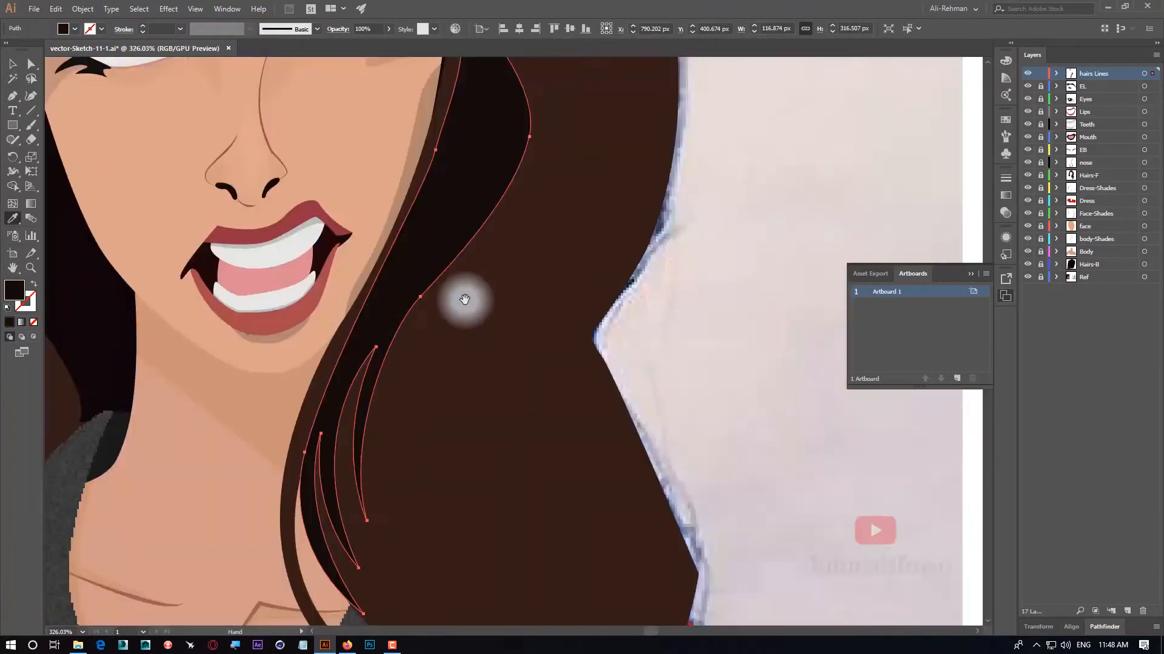
key("ctrl+minus")
key("ctrl+minus")
key("ctrl+minus")
key("ctrl+minus")
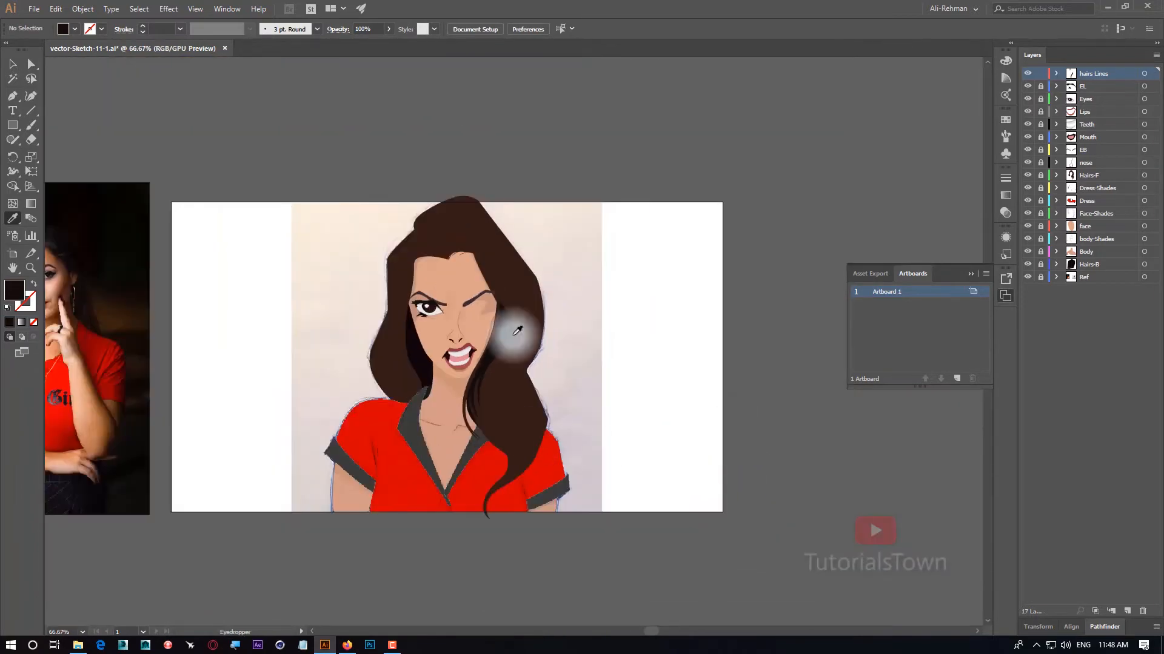
mouse_move(424, 208)
left_mouse_down()
mouse_move(571, 333)
mouse_move(624, 410)
left_mouse_up()
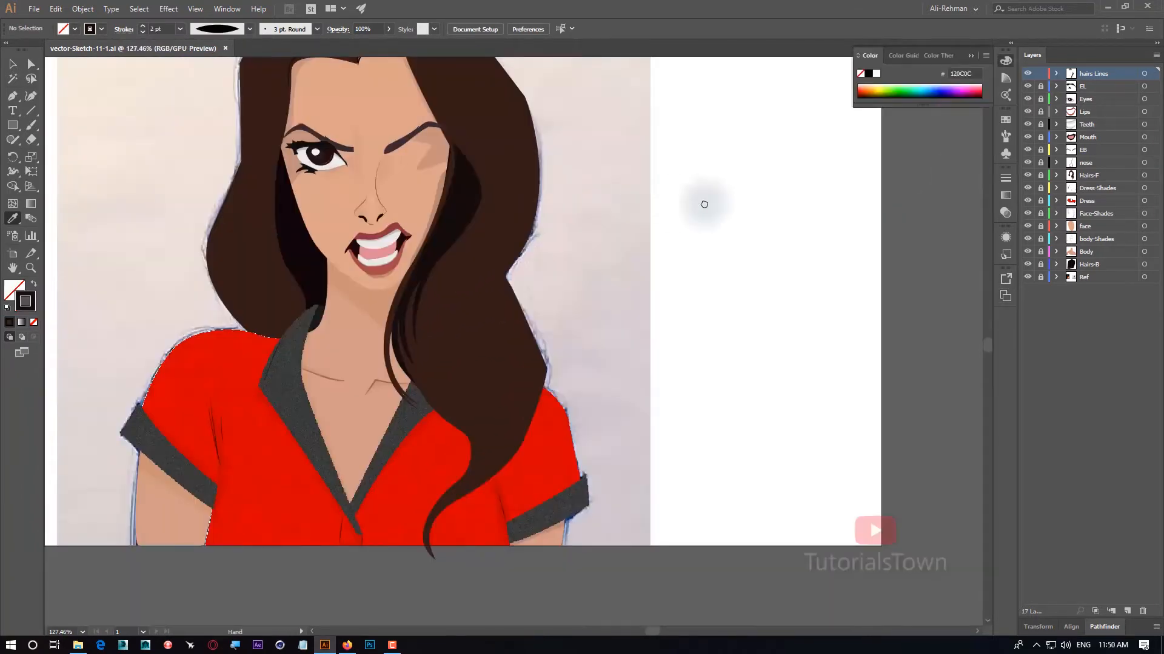
Draw a vertical line about 605 px long on the blank artboard area right of the character with the Line Segment tool
mouse_move(702, 200)
left_mouse_down()
mouse_move(603, 348)
mouse_move(607, 326)
mouse_move(464, 392)
left_mouse_up()
left_click_drag(522, 309, 460, 230)
left_click(30, 109)
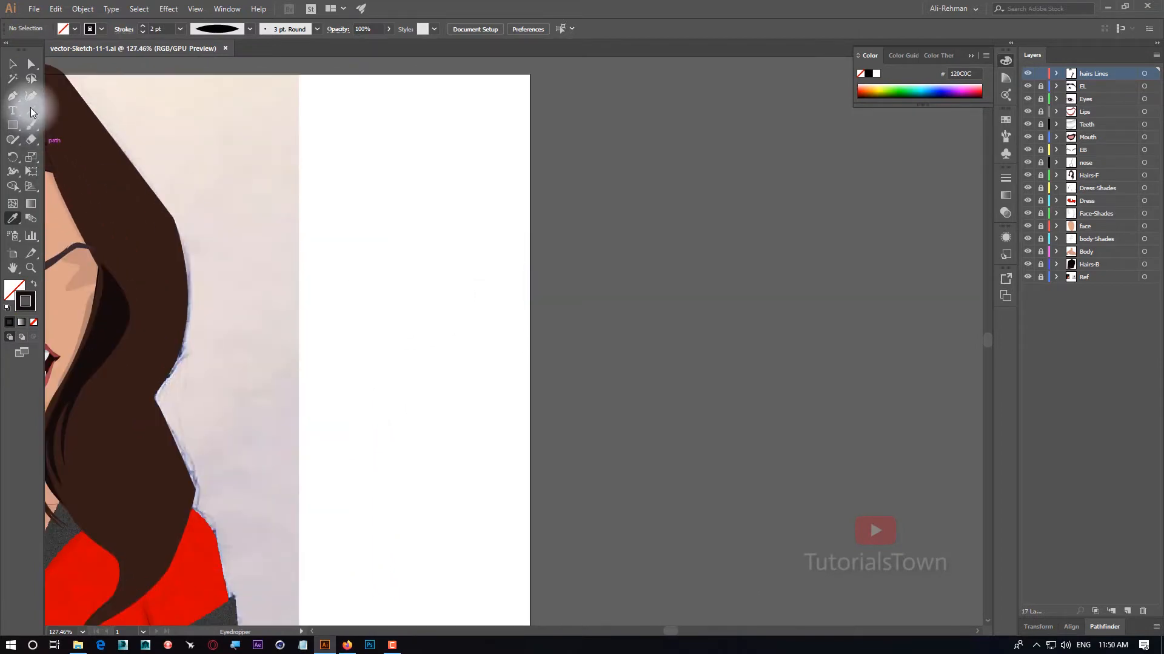
left_click_drag(385, 153, 417, 618)
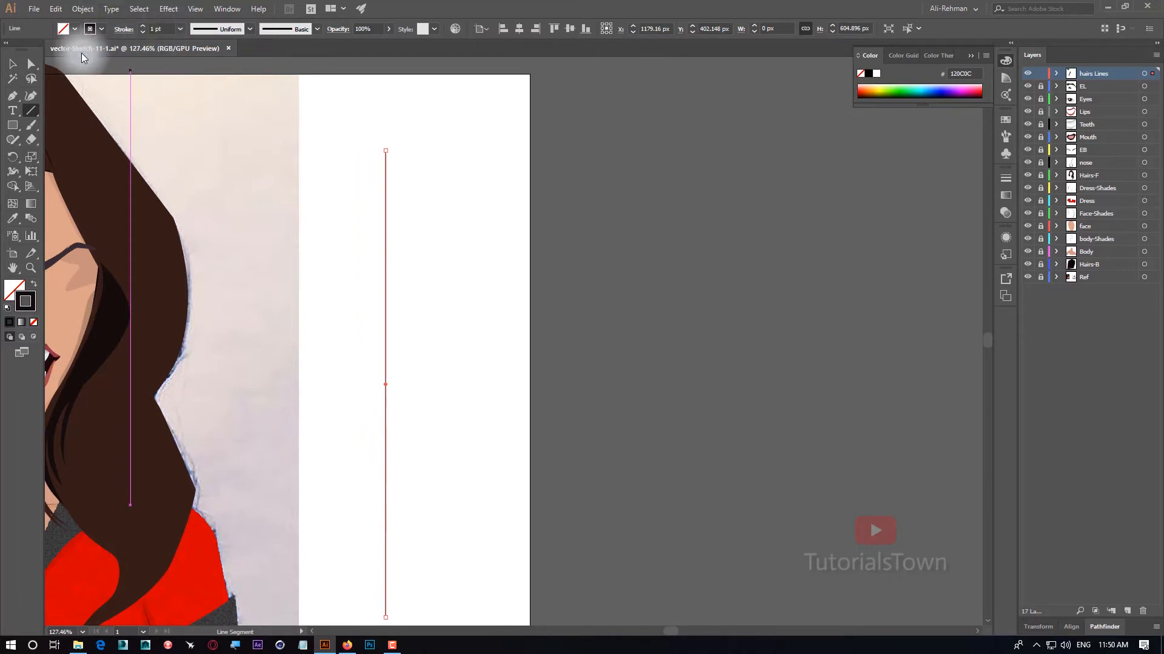
Duplicate the vertical line sideways at even spacing to make four closely spaced parallel lines
left_click(13, 64)
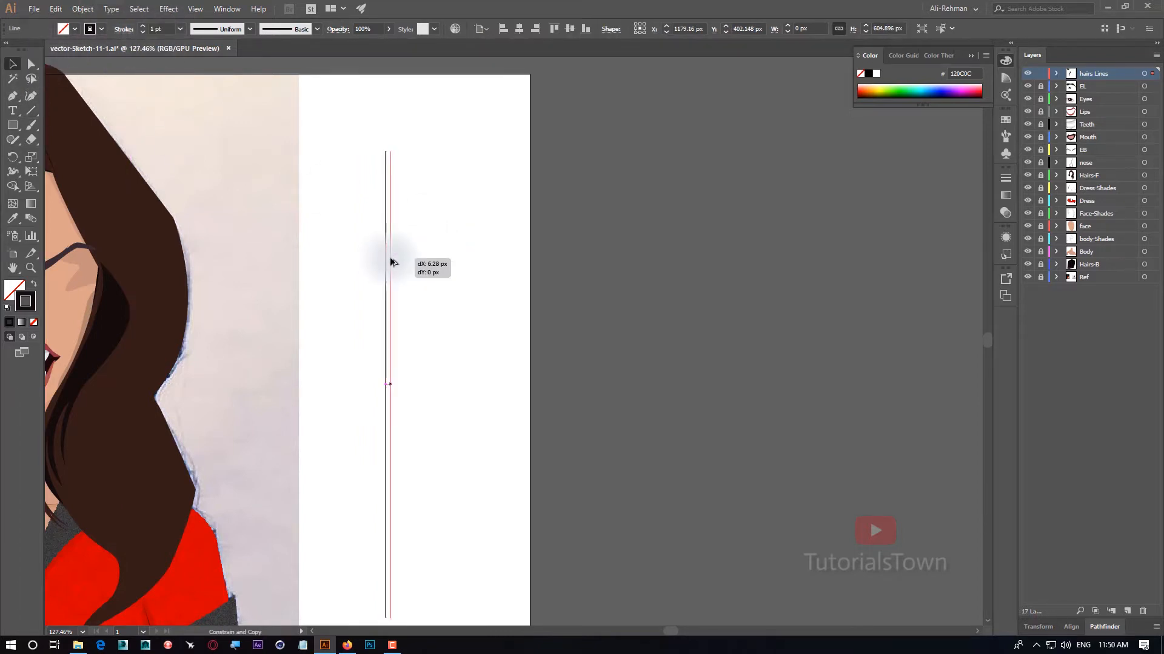
key("a")
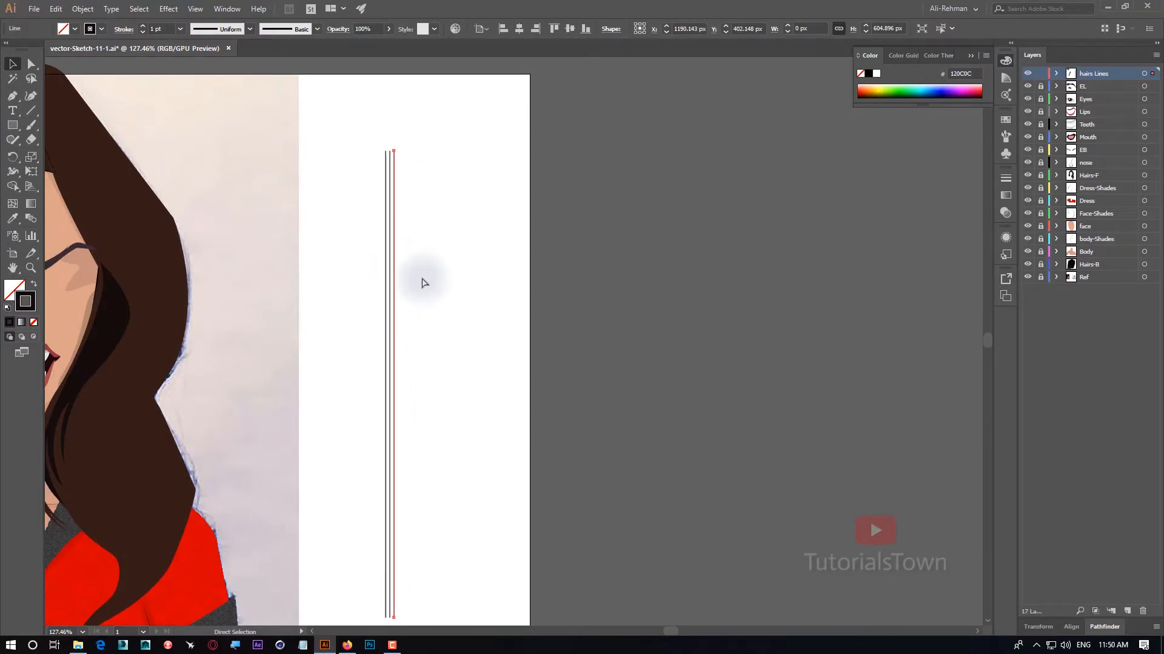
key("ctrl+d")
left_click_drag(349, 247, 536, 379)
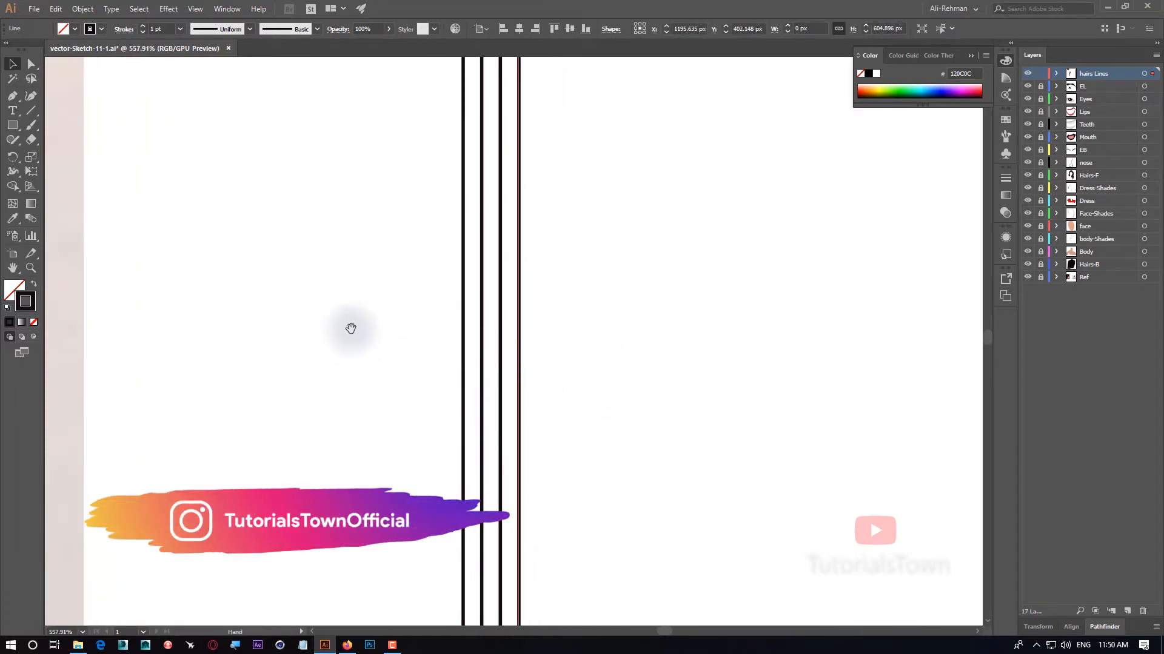
Cut the four parallel lines and paste them over the reference photo's dark background, beside the woman's hair
left_click_drag(347, 333, 520, 379)
left_click_drag(751, 330, 549, 415)
key("Delete")
left_click_drag(418, 418, 534, 379)
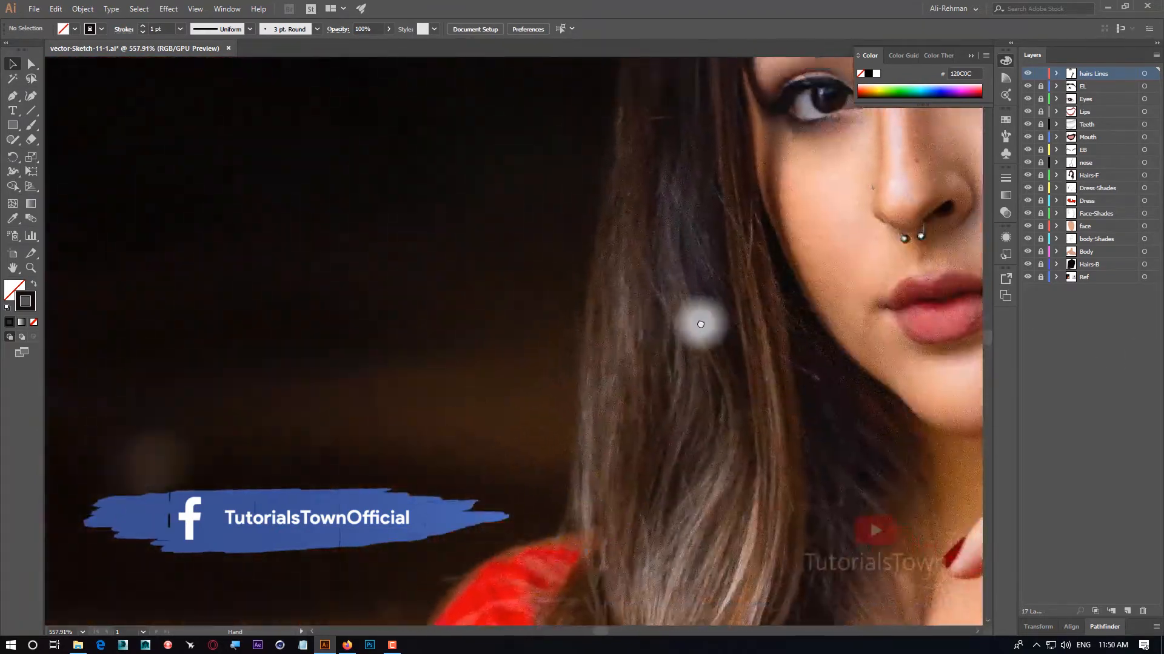
key("ctrl+z")
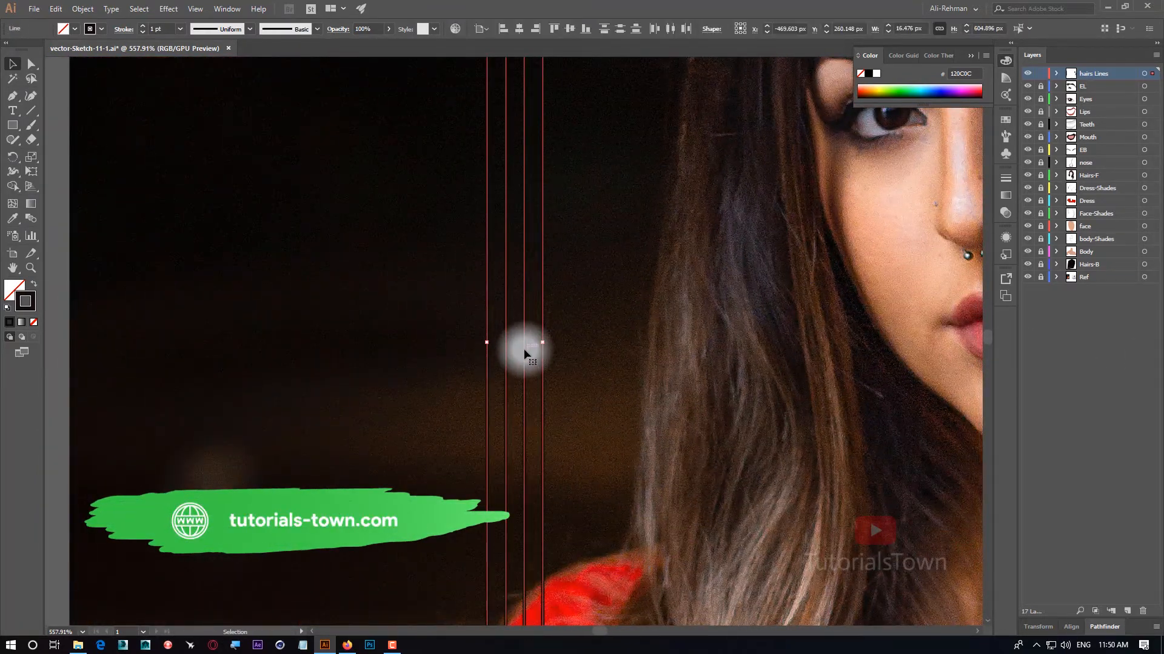
left_click_drag(523, 354, 441, 351)
left_click(456, 333)
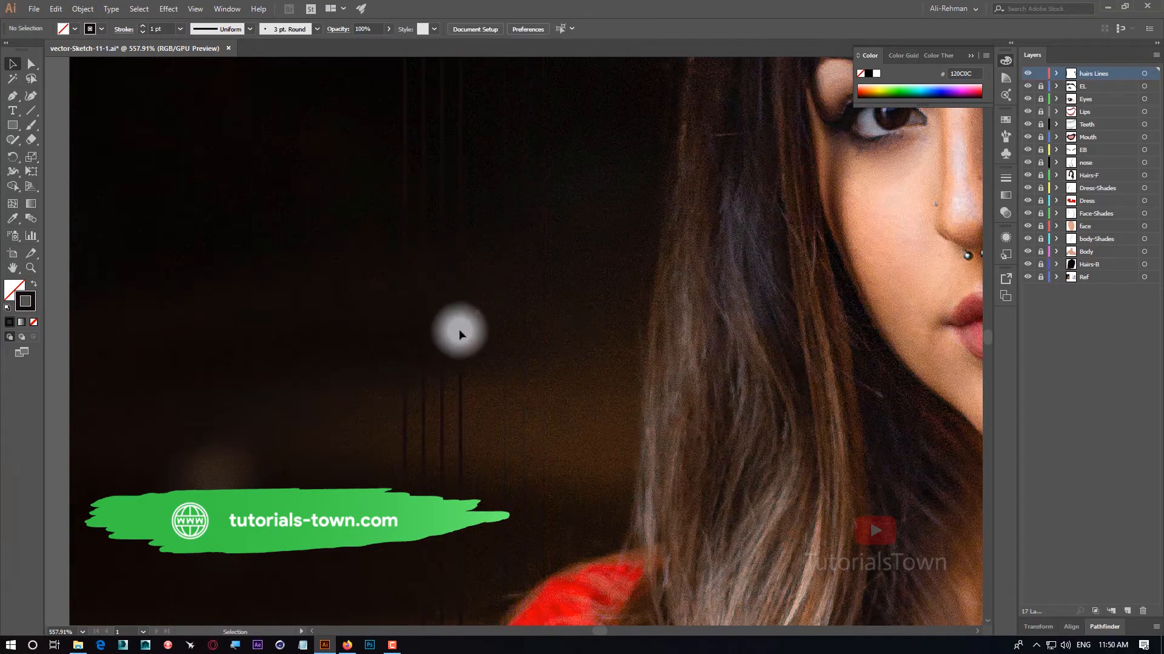
Colour each of the four lines with a different hair shade sampled from the reference photo using the Eyedropper
left_click(460, 344)
key("i")
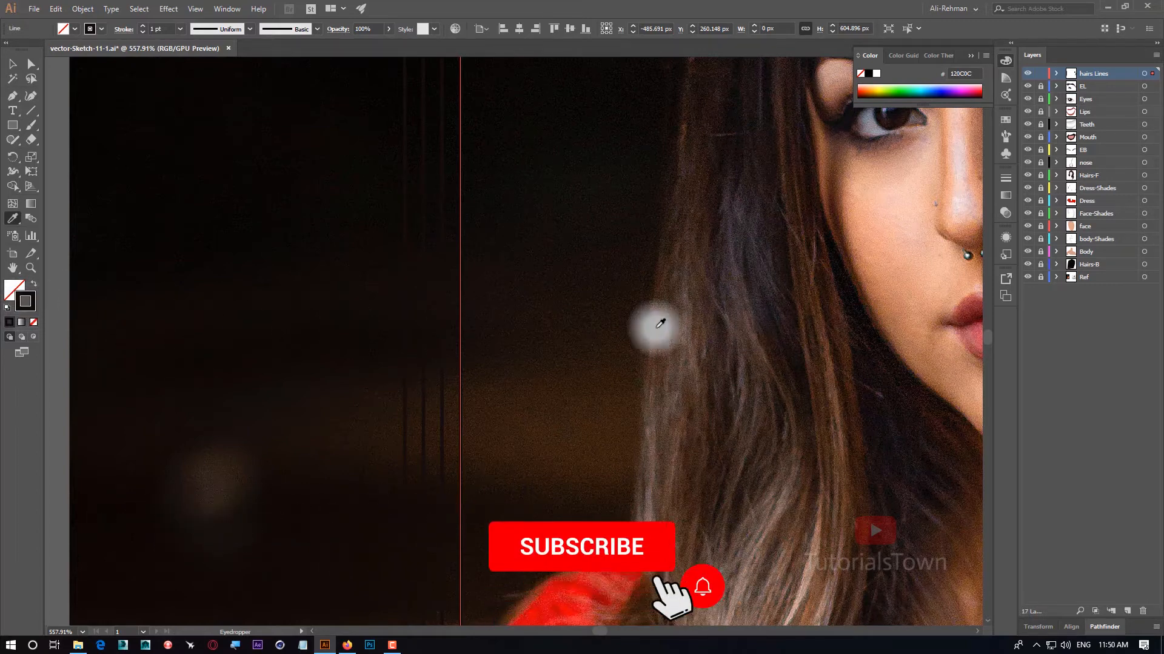
left_click(740, 304)
key("v")
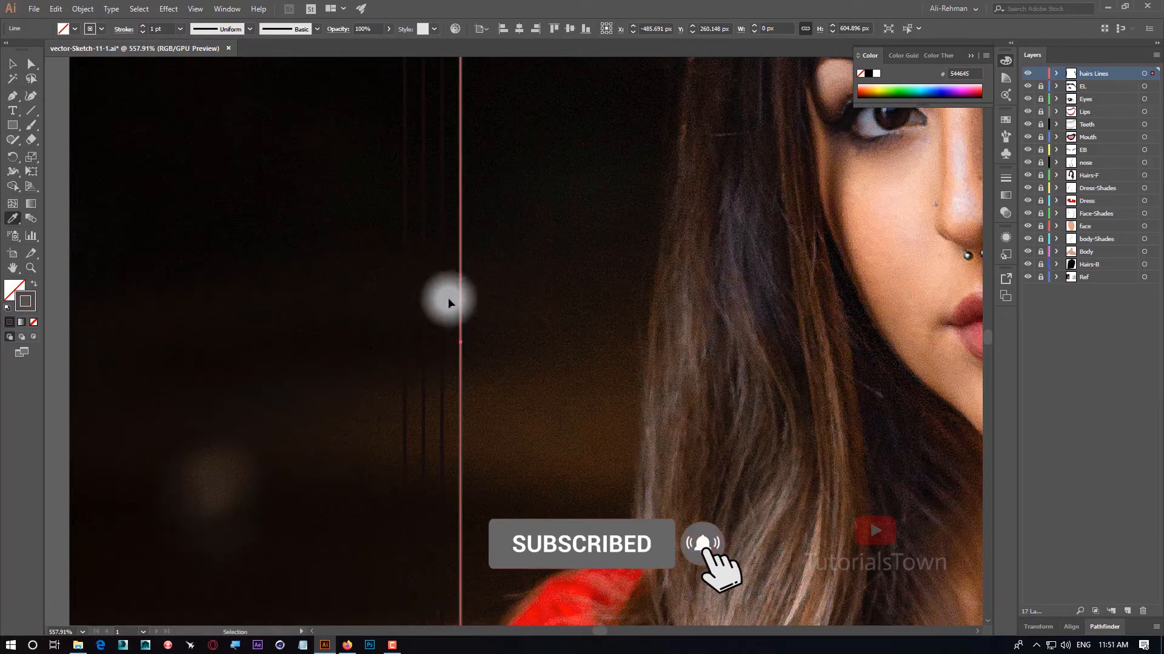
left_click(444, 304, "ctrl")
left_click(700, 312)
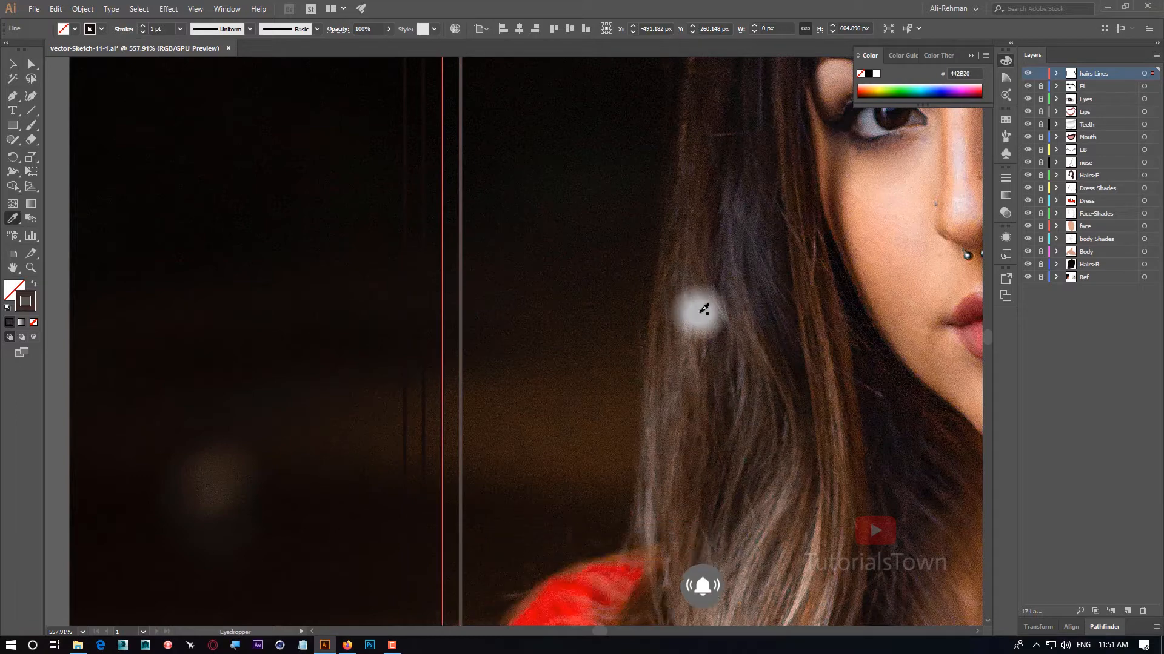
left_click(424, 331, "ctrl")
left_click(745, 310)
left_click(402, 356, "ctrl")
left_click(852, 377)
Recolour the rightmost line by sampling the brown of the leftmost line with the Eyedropper
left_click_drag(574, 309, 271, 456)
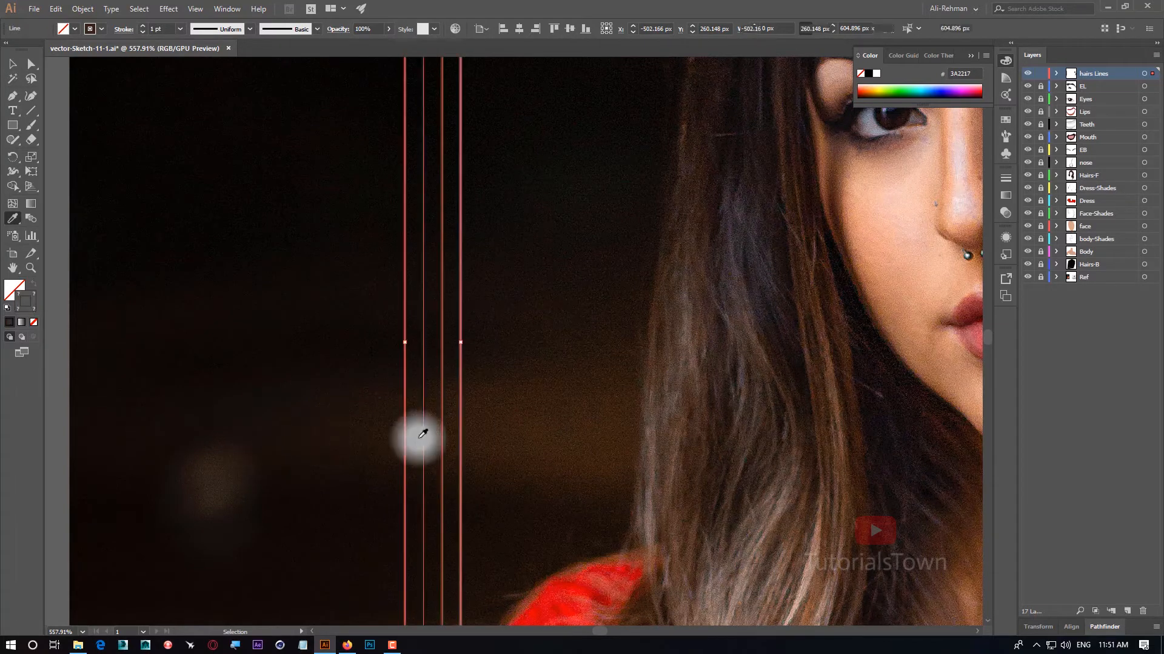
left_click(459, 406, "ctrl")
left_click(405, 392)
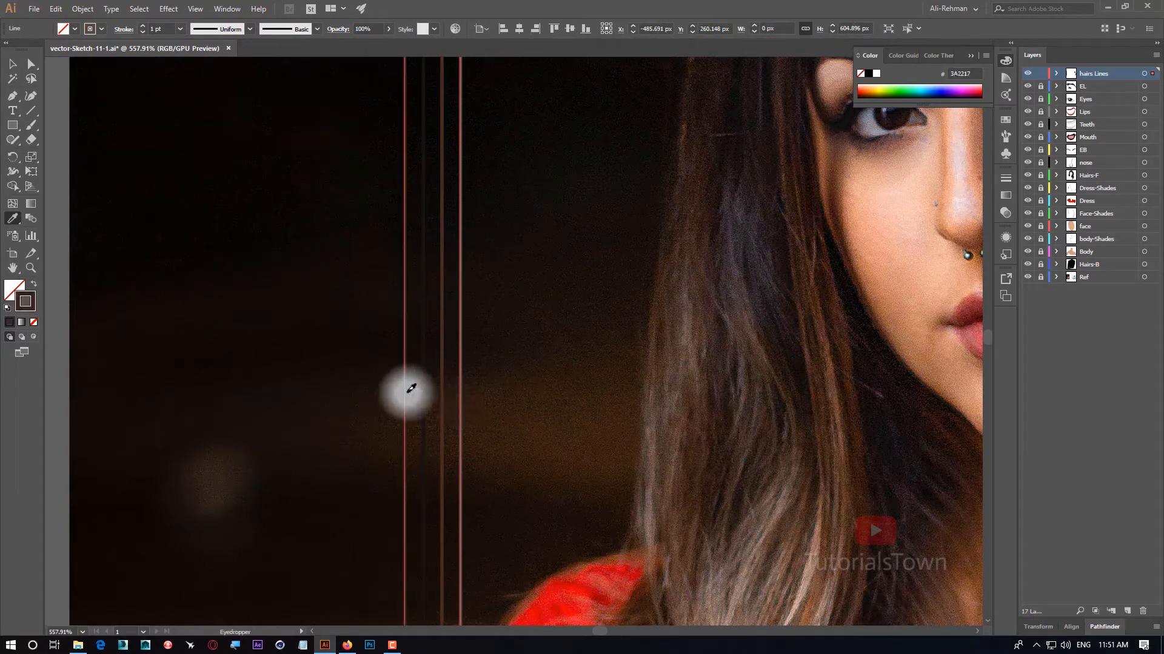
Cut the four coloured lines from the photo and paste them on the blank artboard area beside the character
left_click_drag(340, 403, 467, 353)
key("ctrl+1")
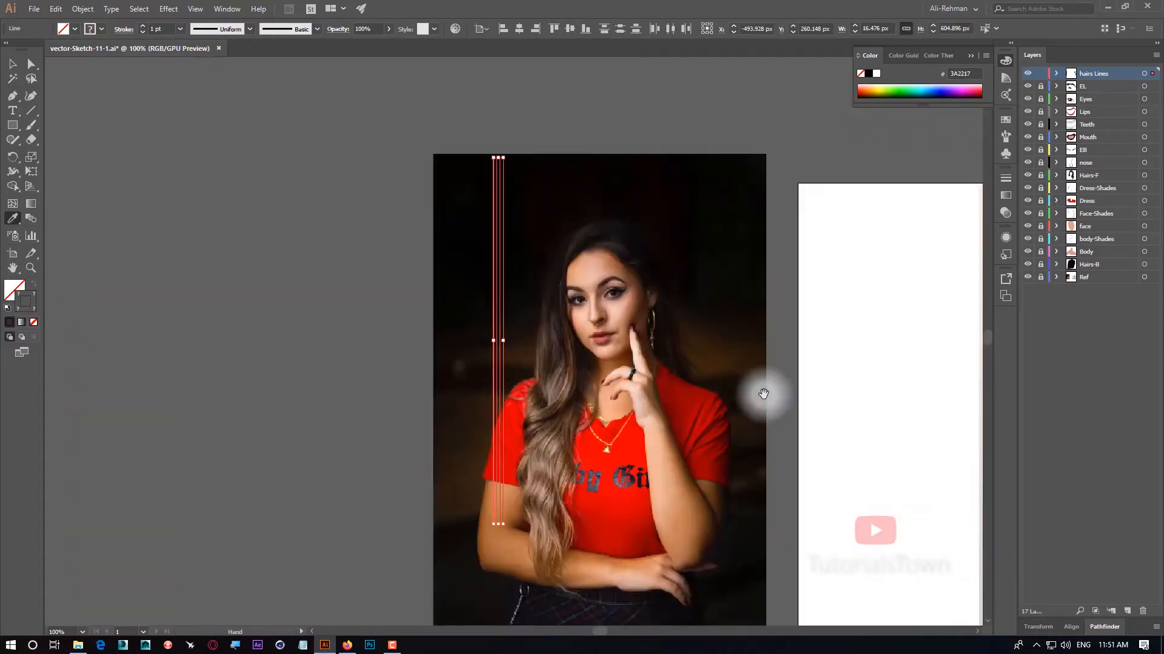
left_click_drag(763, 394, 508, 385)
key("Delete")
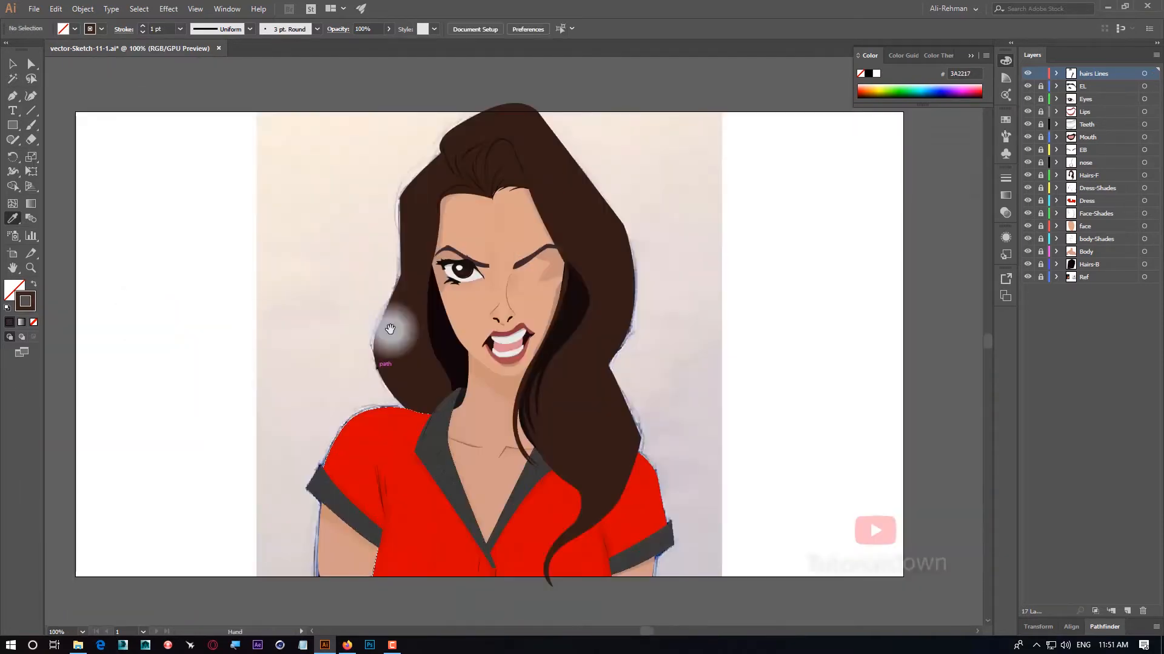
key("ctrl+v")
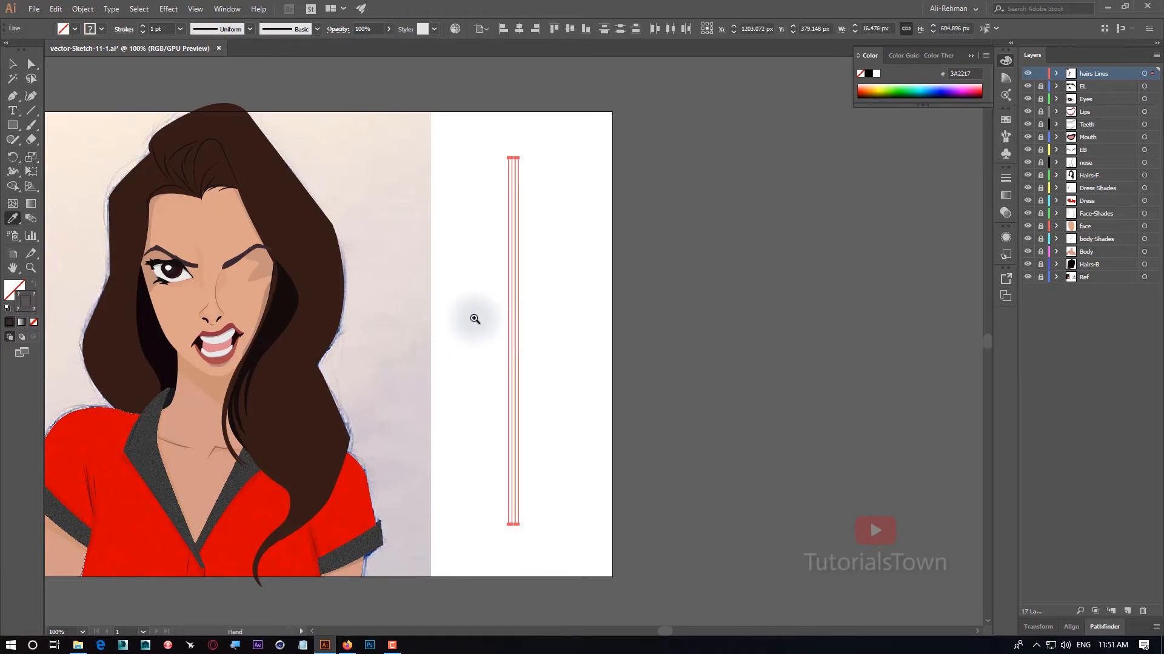
Move the coloured lines closer together so the set becomes narrower
left_click_drag(517, 326, 600, 326)
left_click(13, 64)
left_click(259, 203)
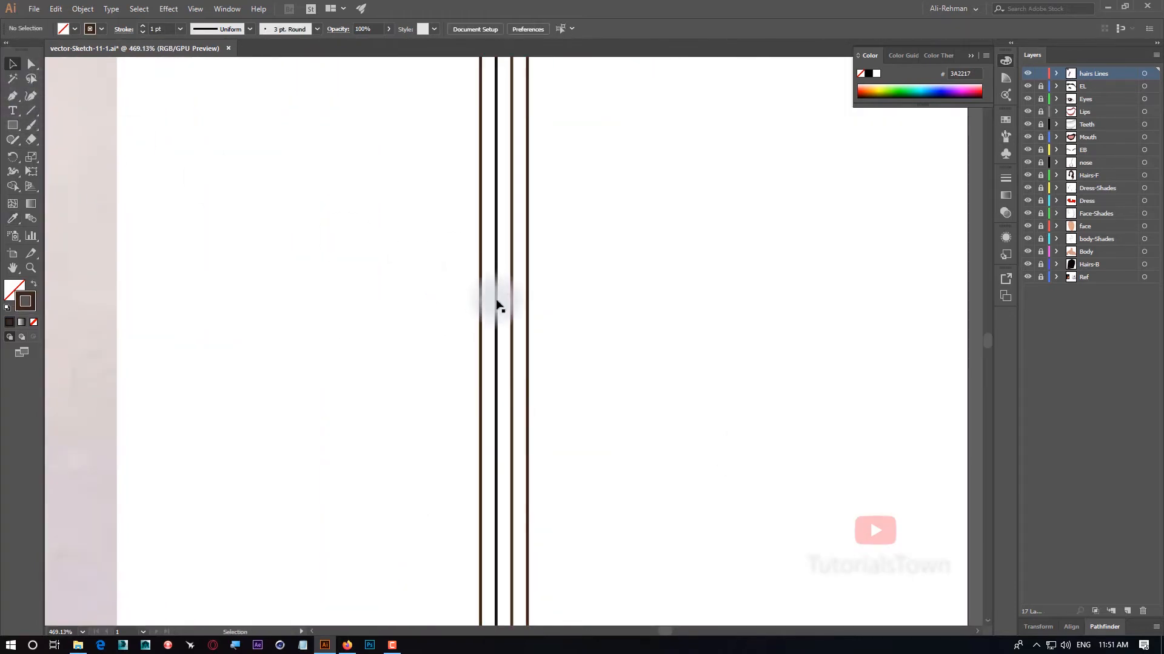
mouse_move(500, 303)
left_mouse_down()
mouse_move(527, 309)
mouse_move(507, 310)
left_mouse_up()
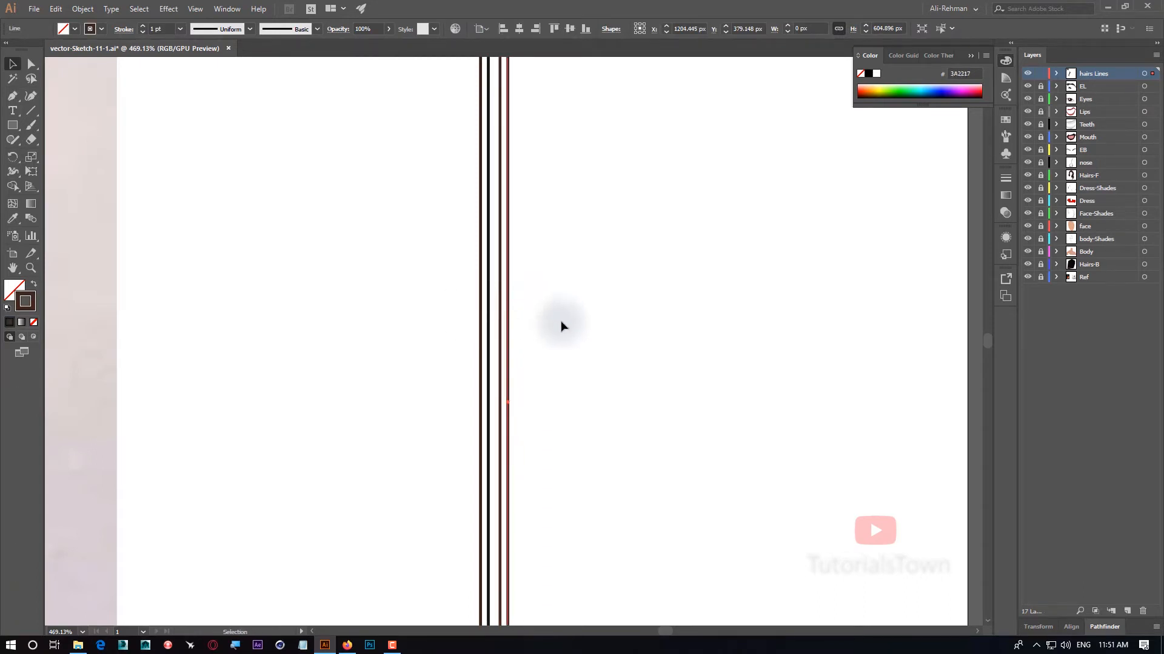
Duplicate the set of four coloured lines sideways repeatedly to build a row of five sets
left_click_drag(420, 394, 515, 379)
key("ctrl+d")
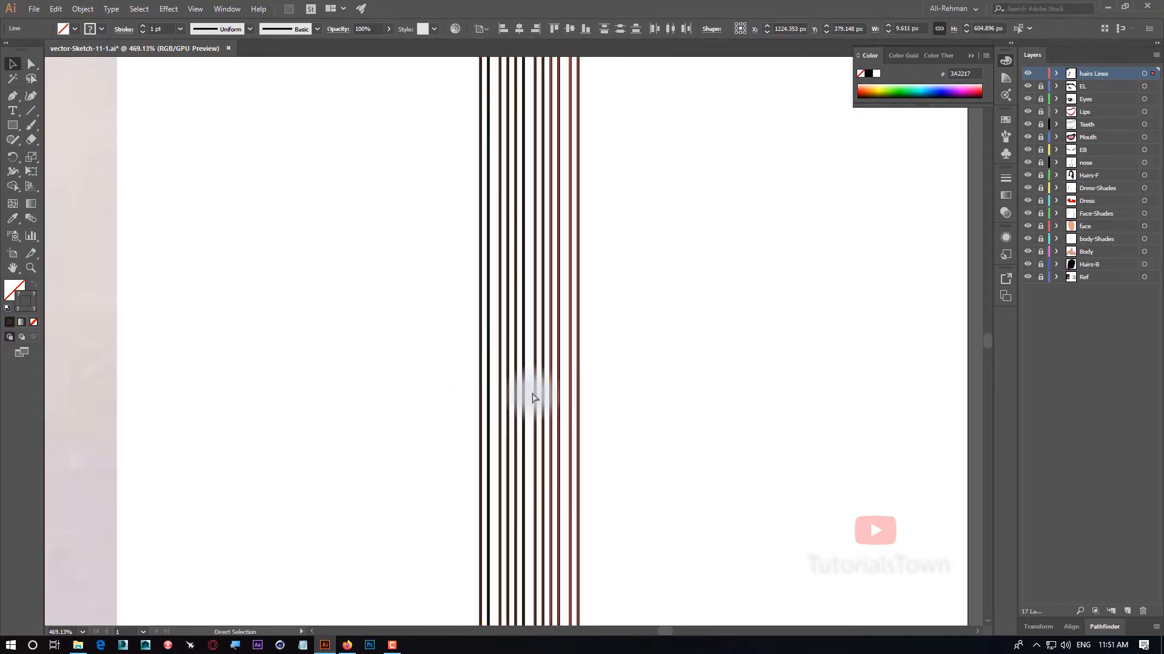
key("ctrl+d")
key("ctrl+d")
Copy all the coloured lines with a slight sideways offset to fill the gaps between them
key("ctrl+a")
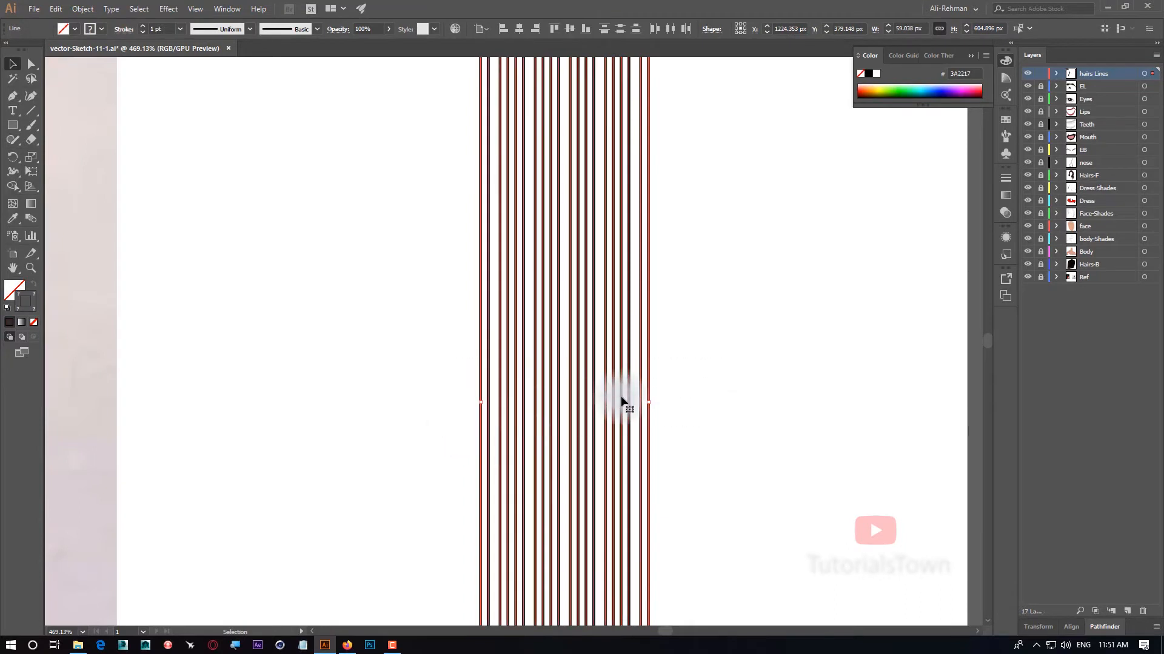
left_click_drag(621, 396, 613, 396)
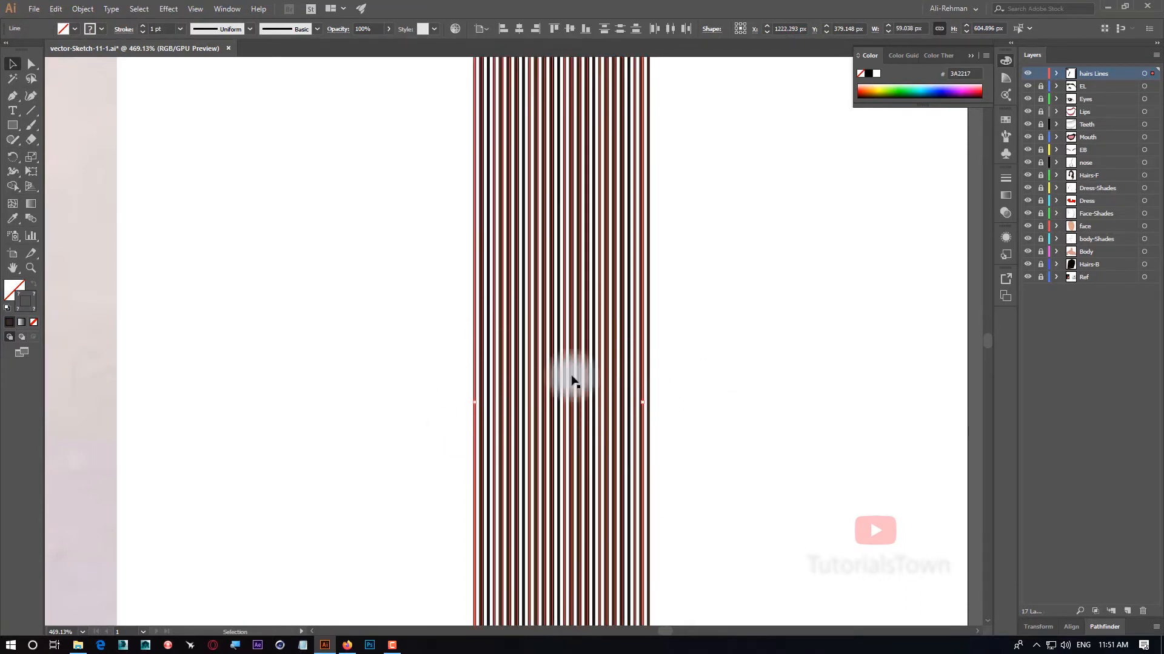
left_click(696, 369)
Group all the strand lines into one bundle and place a spare copy outside the artboard
key("ctrl+minus")
key("ctrl+minus")
key("ctrl+minus")
key("ctrl+minus")
key("ctrl+minus")
key("ctrl+minus")
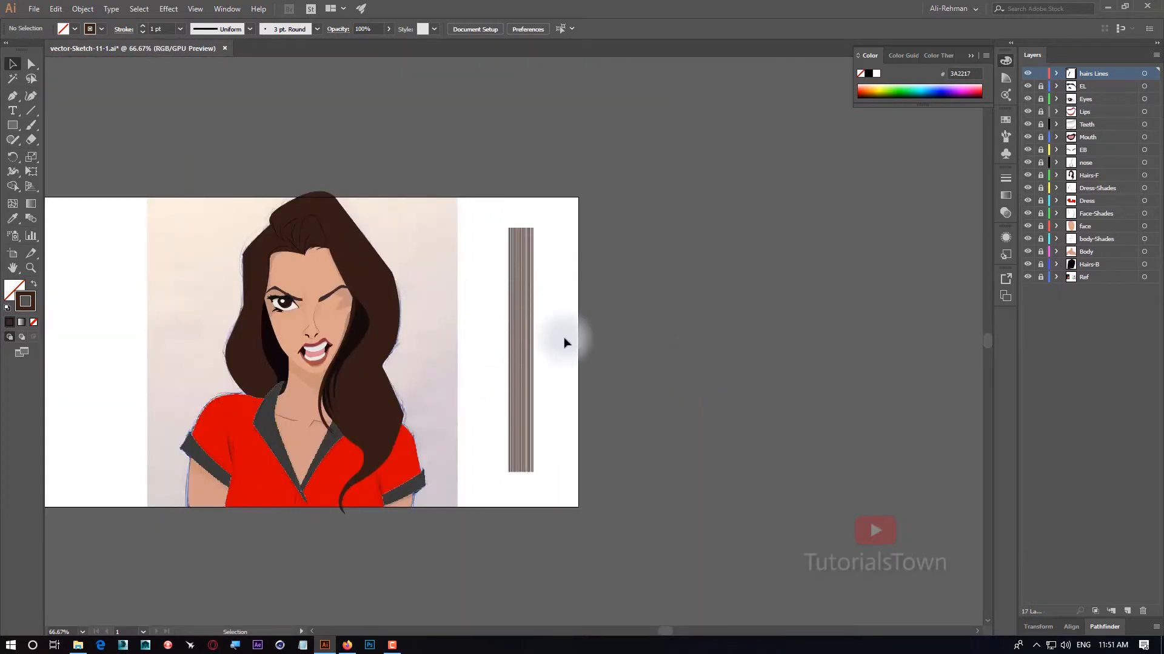
left_click_drag(460, 378, 462, 380)
right_click(520, 357)
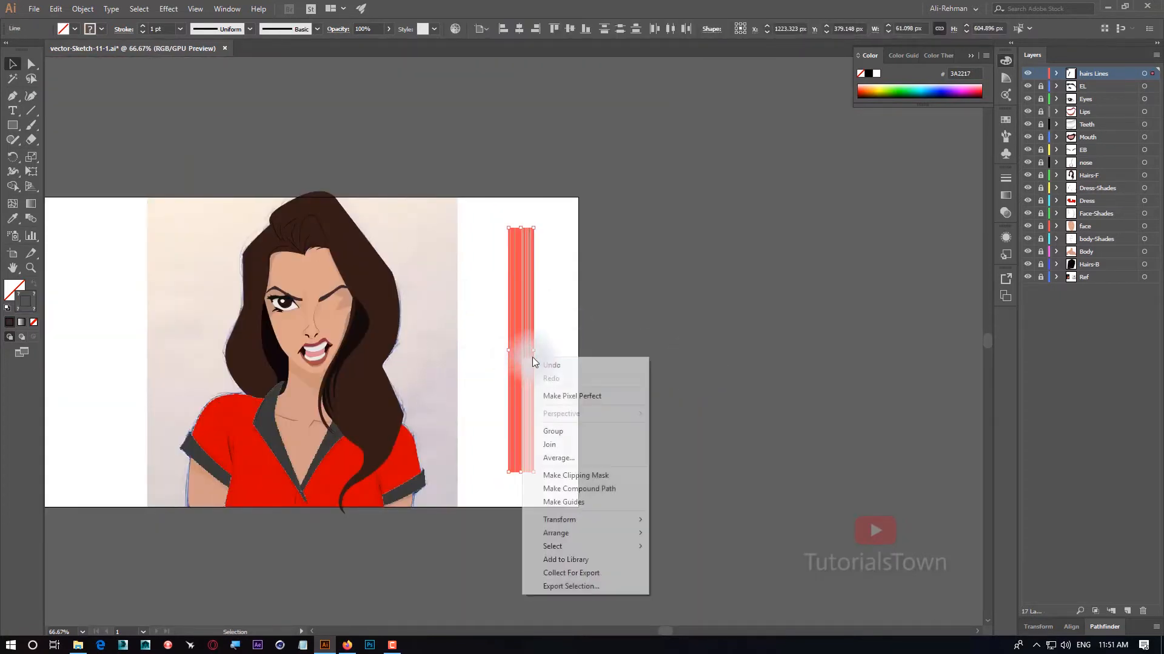
left_click(542, 431)
left_click_drag(528, 411, 781, 415)
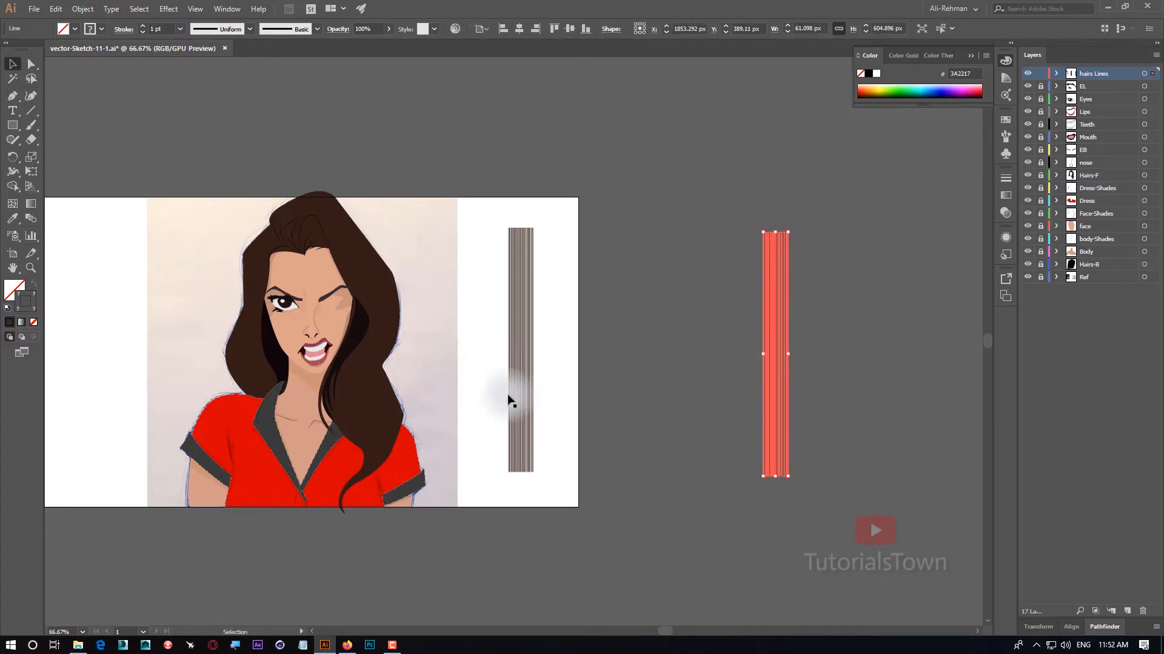
Move the grouped line bundle over the character's face, with its upper end at the front hair
left_click_drag(532, 372, 320, 380)
left_click_drag(288, 250, 441, 455)
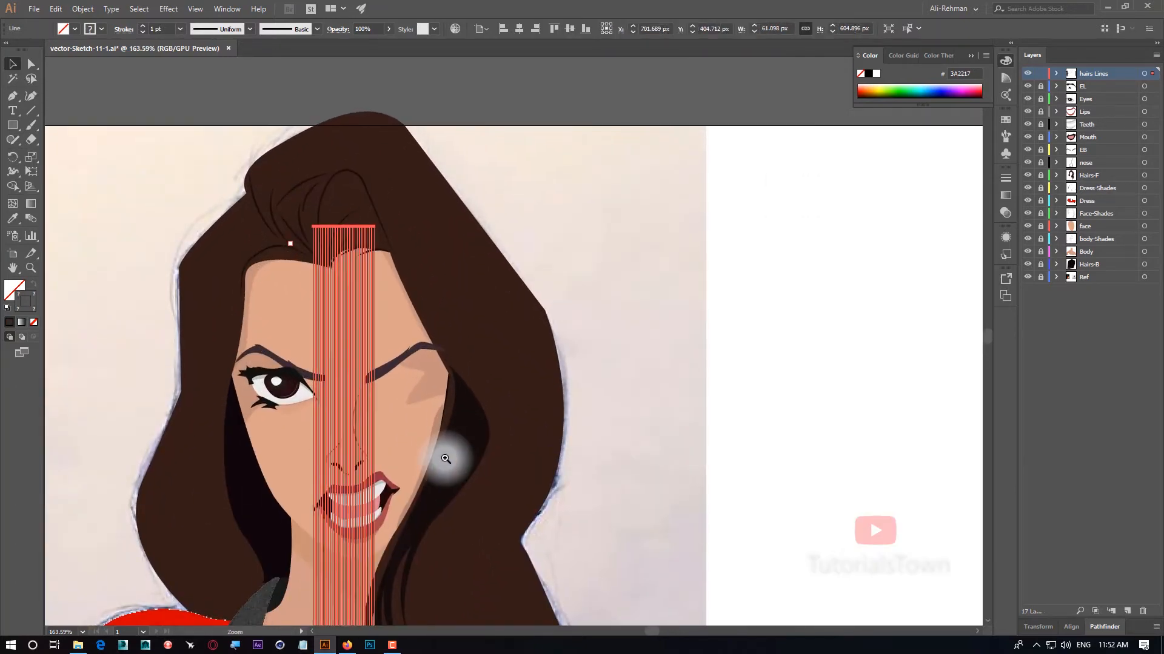
mouse_move(328, 402)
left_mouse_down()
mouse_move(394, 384)
mouse_move(336, 419)
left_mouse_up()
left_click_drag(380, 417, 330, 412)
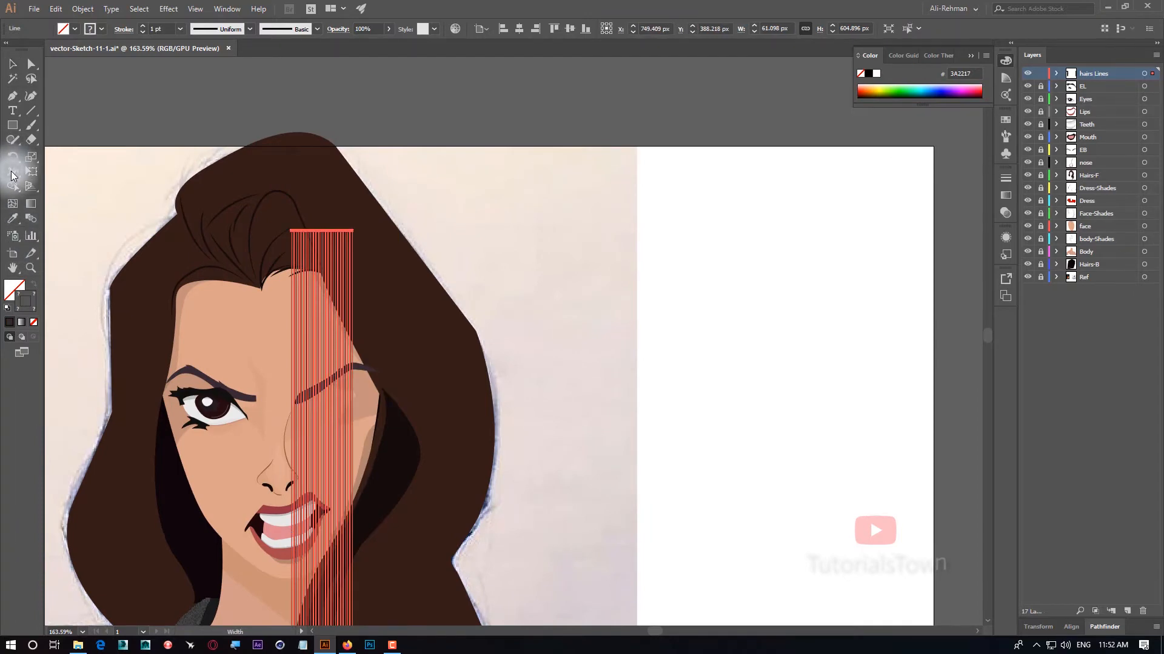
Bend the upper part of the line bundle along the front hair above the forehead with the Warp tool
left_click(12, 175)
left_click(86, 188)
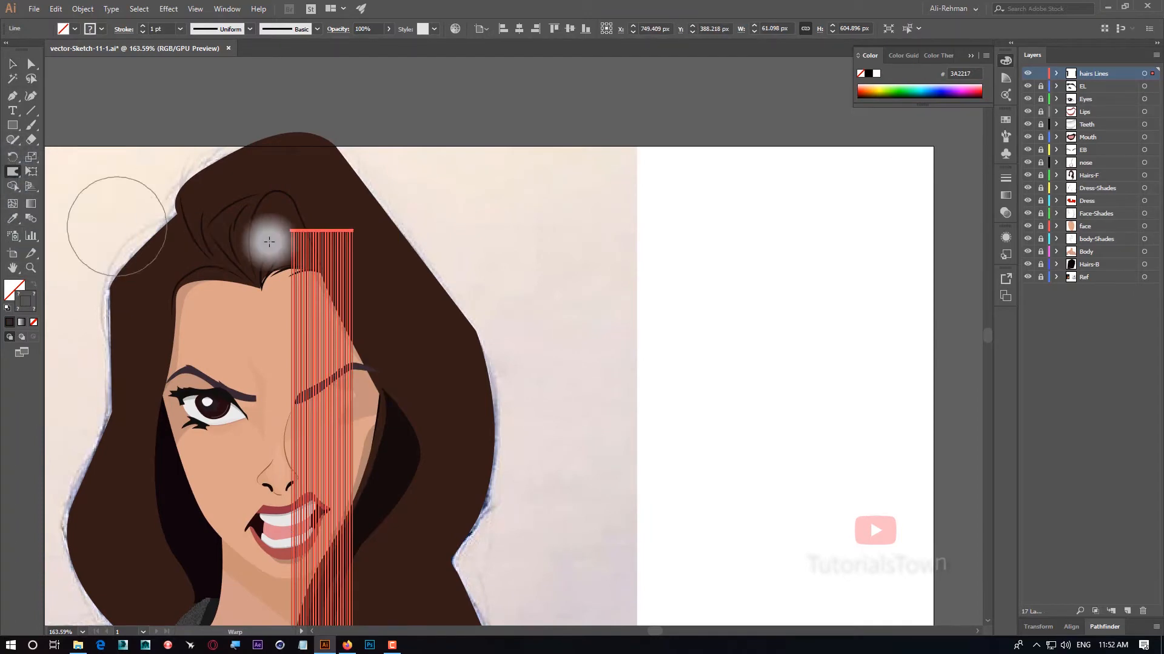
left_click_drag(349, 236, 298, 197)
mouse_move(343, 245)
left_mouse_down()
mouse_move(252, 236)
mouse_move(280, 210)
mouse_move(252, 260)
mouse_move(319, 262)
mouse_move(309, 349)
mouse_move(276, 358)
left_mouse_up()
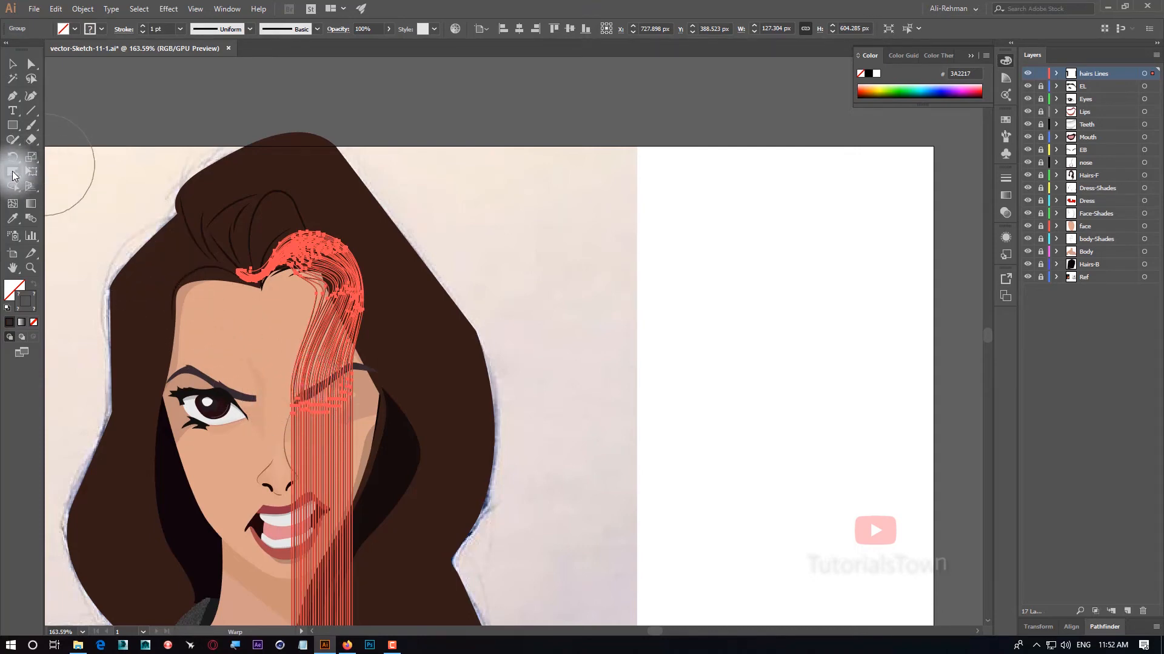
Check the Warp tool options, and warp the rest of the bundle down the long hair beside the cheek to its tip
double_click(12, 173)
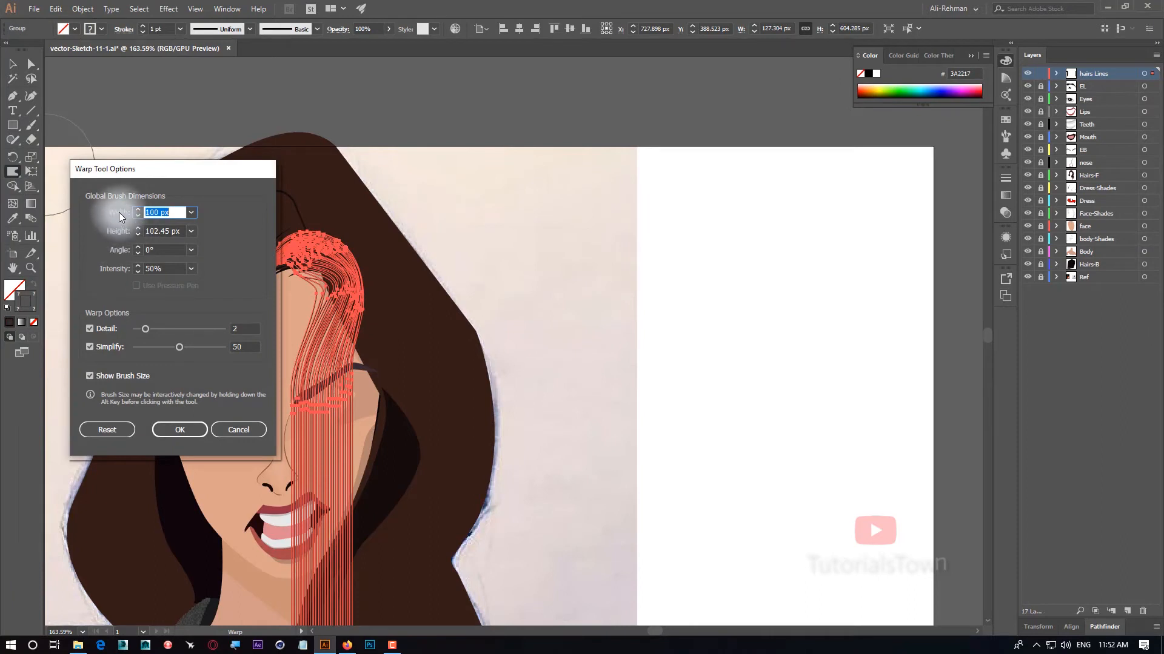
left_click(240, 431)
left_click_drag(250, 333, 243, 287)
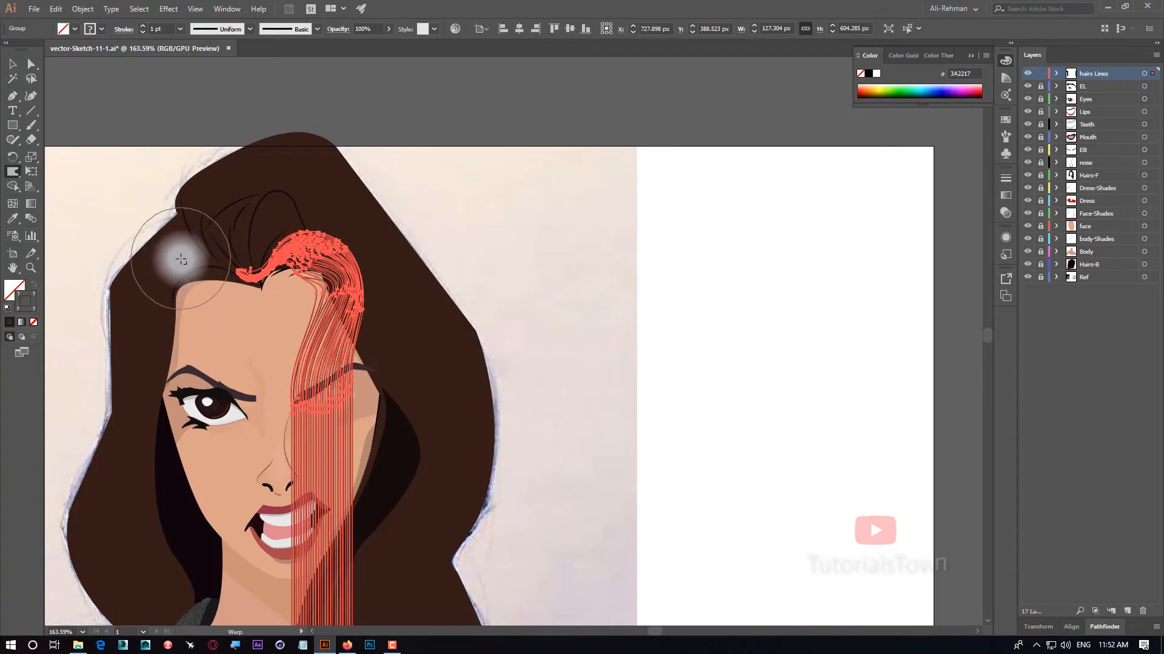
mouse_move(191, 259)
left_mouse_down()
mouse_move(297, 266)
mouse_move(162, 268)
mouse_move(323, 279)
mouse_move(187, 278)
mouse_move(176, 177)
mouse_move(189, 298)
mouse_move(174, 179)
mouse_move(174, 283)
mouse_move(171, 215)
mouse_move(165, 278)
mouse_move(272, 268)
mouse_move(206, 269)
mouse_move(225, 272)
mouse_move(215, 250)
mouse_move(205, 273)
mouse_move(204, 206)
mouse_move(203, 263)
mouse_move(193, 206)
mouse_move(184, 258)
mouse_move(209, 254)
mouse_move(220, 206)
mouse_move(224, 241)
mouse_move(217, 230)
mouse_move(338, 318)
mouse_move(353, 367)
mouse_move(345, 297)
mouse_move(360, 224)
mouse_move(304, 245)
mouse_move(276, 406)
mouse_move(447, 321)
mouse_move(347, 316)
mouse_move(351, 325)
mouse_move(376, 278)
mouse_move(402, 329)
mouse_move(317, 375)
mouse_move(324, 477)
mouse_move(367, 483)
mouse_move(353, 380)
mouse_move(286, 311)
mouse_move(380, 334)
mouse_move(313, 277)
mouse_move(254, 436)
mouse_move(403, 337)
mouse_move(388, 388)
mouse_move(312, 478)
mouse_move(382, 410)
mouse_move(280, 500)
mouse_move(403, 506)
mouse_move(384, 499)
mouse_move(324, 582)
mouse_move(376, 323)
mouse_move(224, 340)
mouse_move(333, 364)
mouse_move(348, 332)
mouse_move(282, 308)
left_mouse_up()
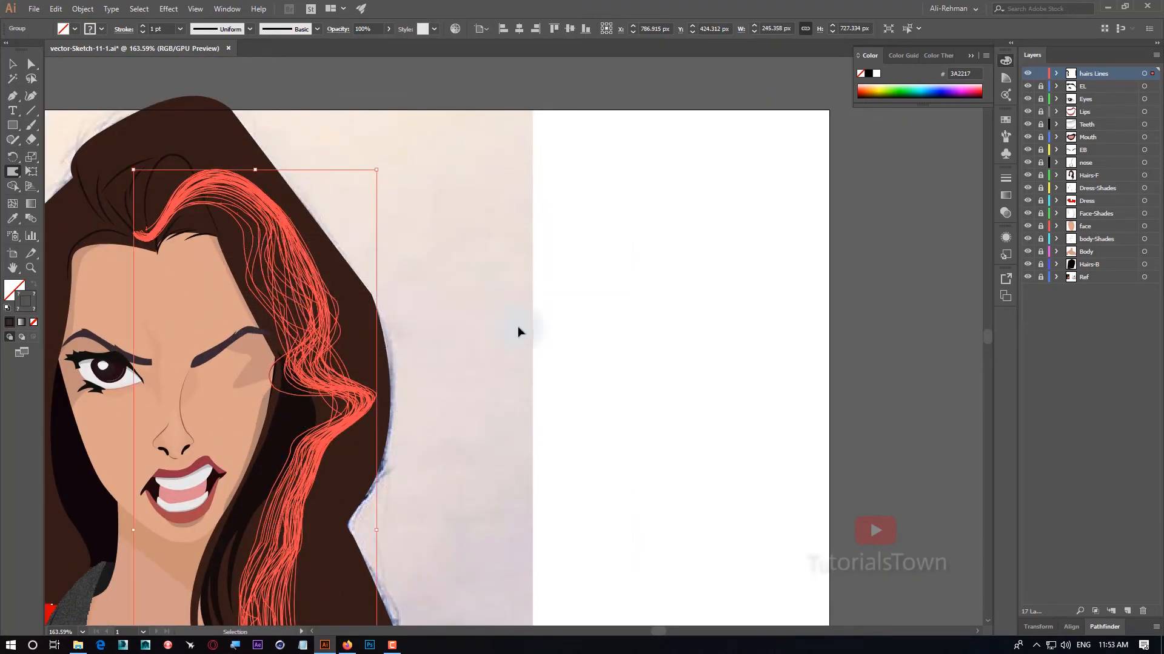
key("ctrl+shift+a")
key("ctrl+0")
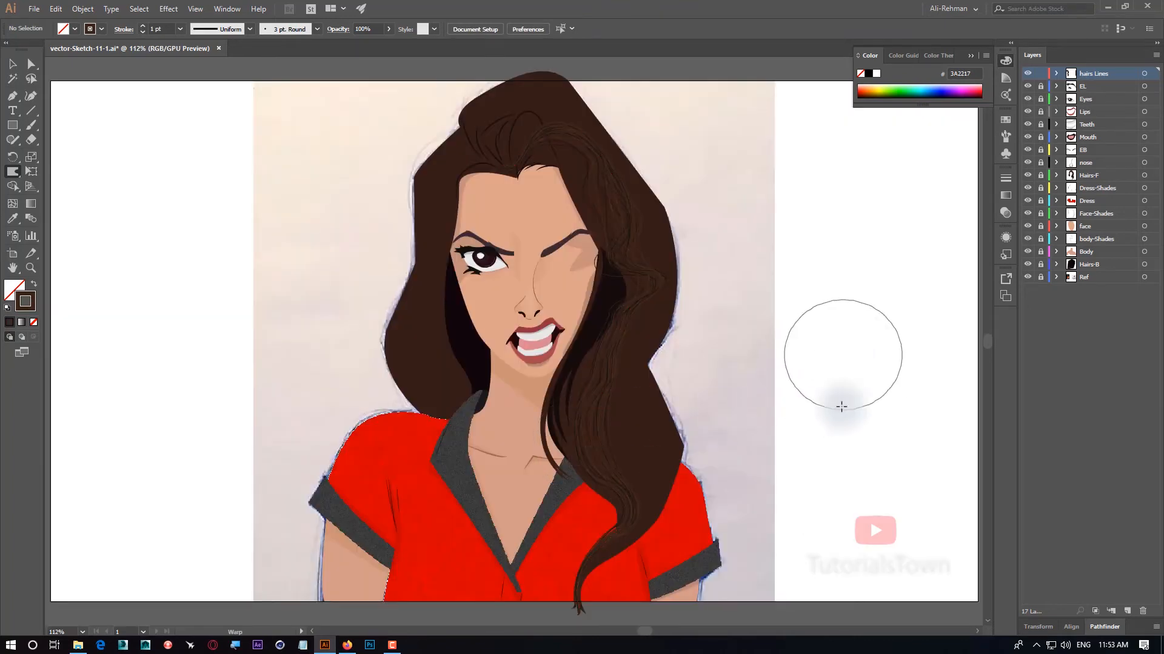
Copy the spare line bundle from outside the artboard onto the blank area beside the character
left_click_drag(785, 353, 372, 176)
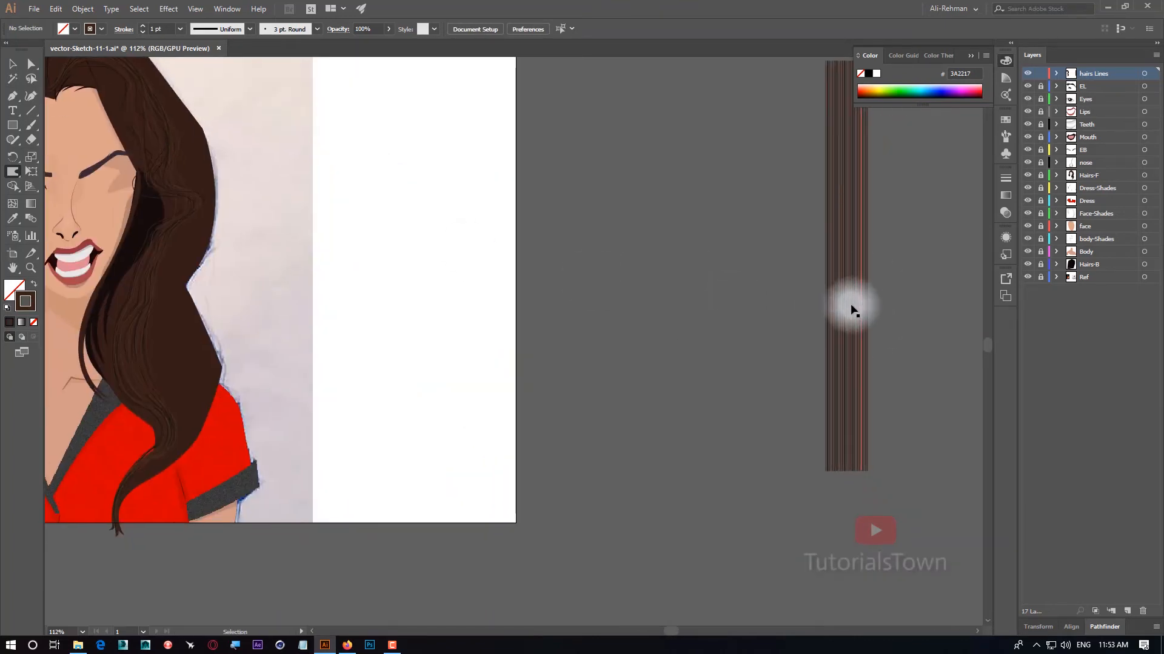
left_click_drag(845, 310, 390, 329)
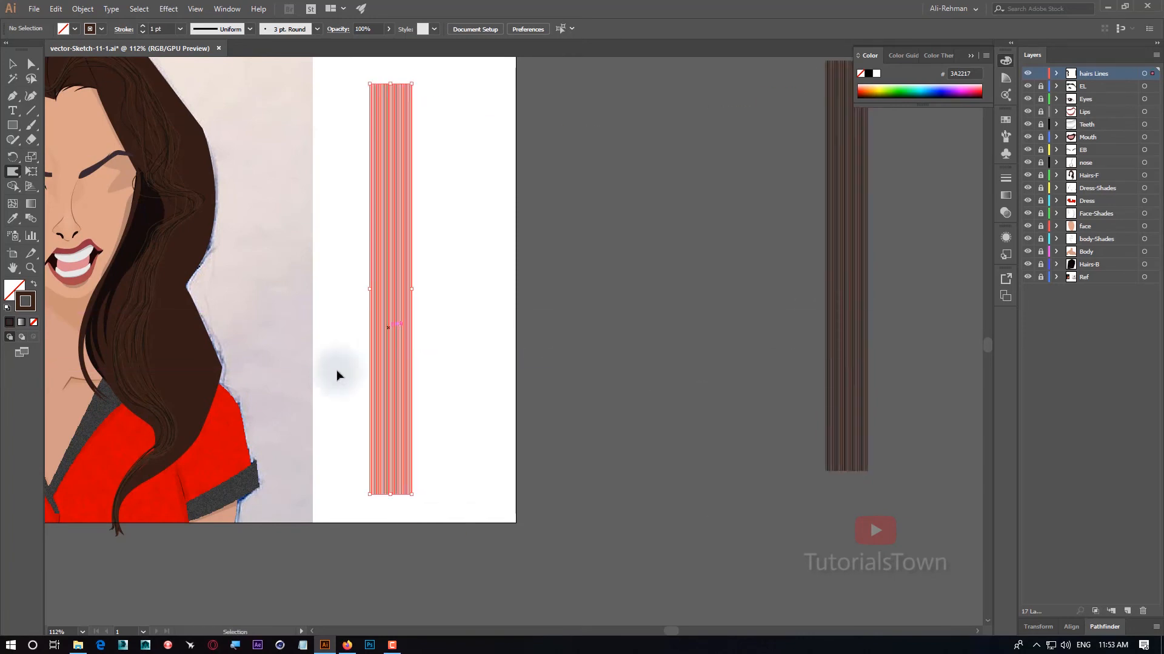
left_click_drag(410, 267, 485, 431)
left_click(346, 412)
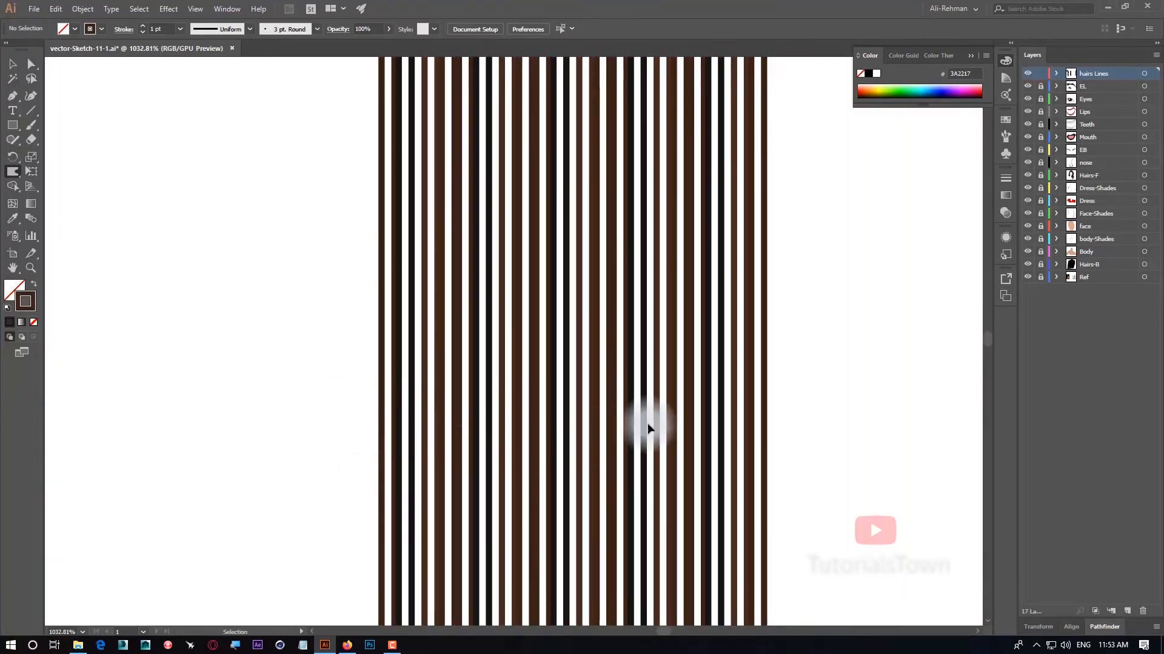
Move the copied line bundle over the hair on the open-eye side of the character's face
key("ctrl+minus")
key("ctrl+minus")
key("ctrl+minus")
key("ctrl+minus")
key("ctrl+minus")
key("ctrl+minus")
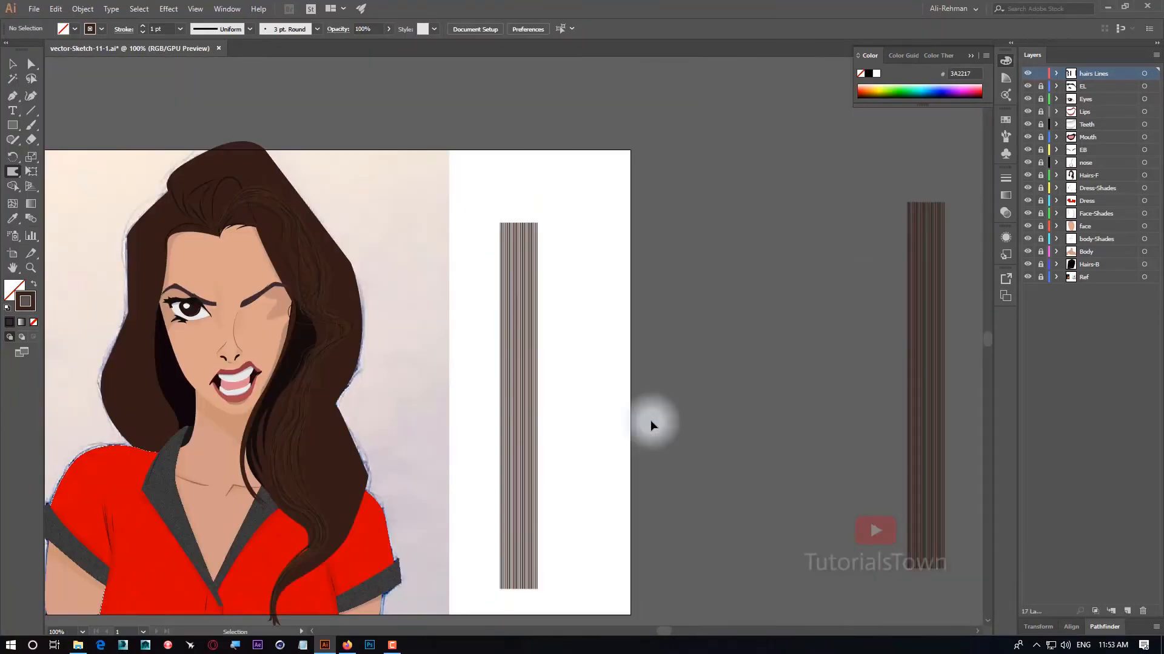
left_click_drag(519, 372, 162, 361)
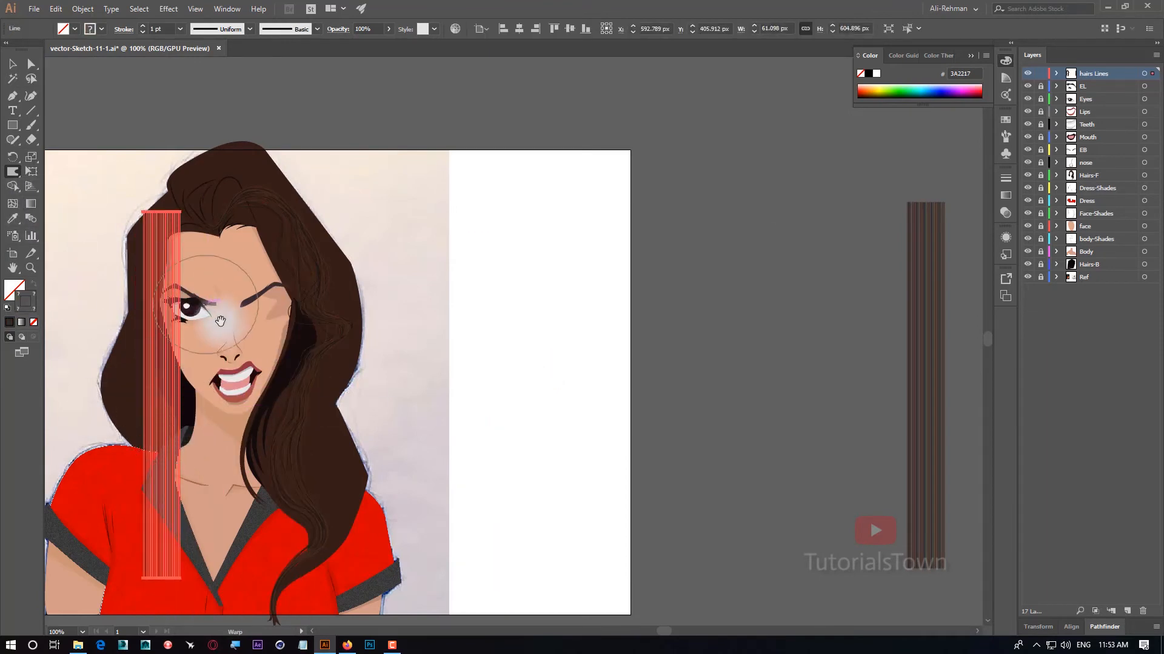
Bend the upper part of the copied line bundle around the open-eye side of the forehead up to the parting with the Warp tool
left_click_drag(189, 304, 244, 308)
left_click(15, 175)
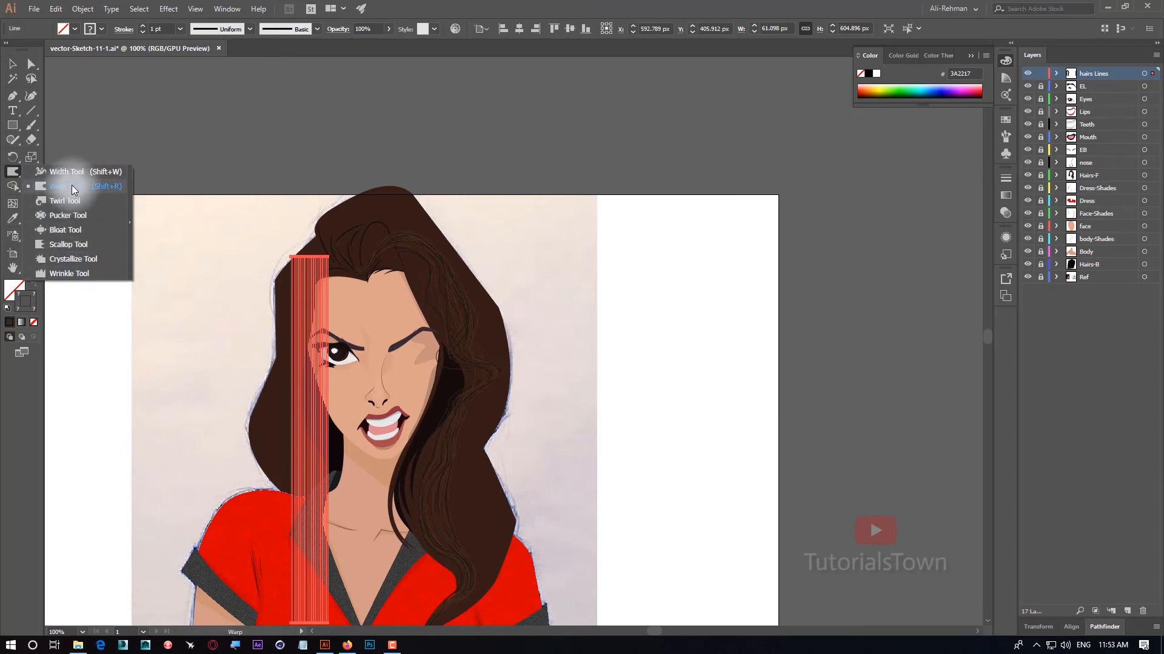
left_click(74, 188)
left_click_drag(288, 260, 484, 500)
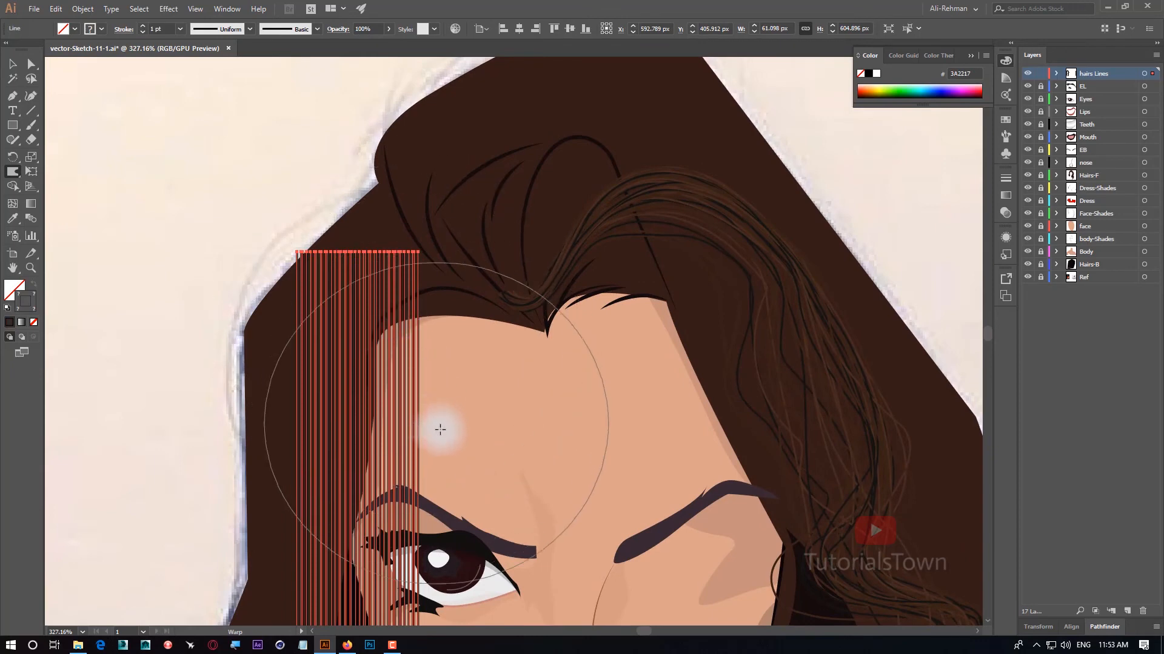
mouse_move(506, 446)
left_mouse_down()
mouse_move(465, 501)
mouse_move(260, 511)
mouse_move(247, 485)
left_mouse_up()
mouse_move(316, 301)
left_mouse_down()
mouse_move(447, 241)
mouse_move(415, 306)
mouse_move(413, 243)
mouse_move(447, 257)
mouse_move(481, 304)
mouse_move(485, 270)
mouse_move(516, 274)
mouse_move(532, 321)
mouse_move(514, 371)
left_mouse_up()
mouse_move(388, 423)
left_mouse_down()
mouse_move(360, 312)
mouse_move(299, 208)
mouse_move(364, 286)
mouse_move(351, 254)
mouse_move(289, 283)
left_mouse_up()
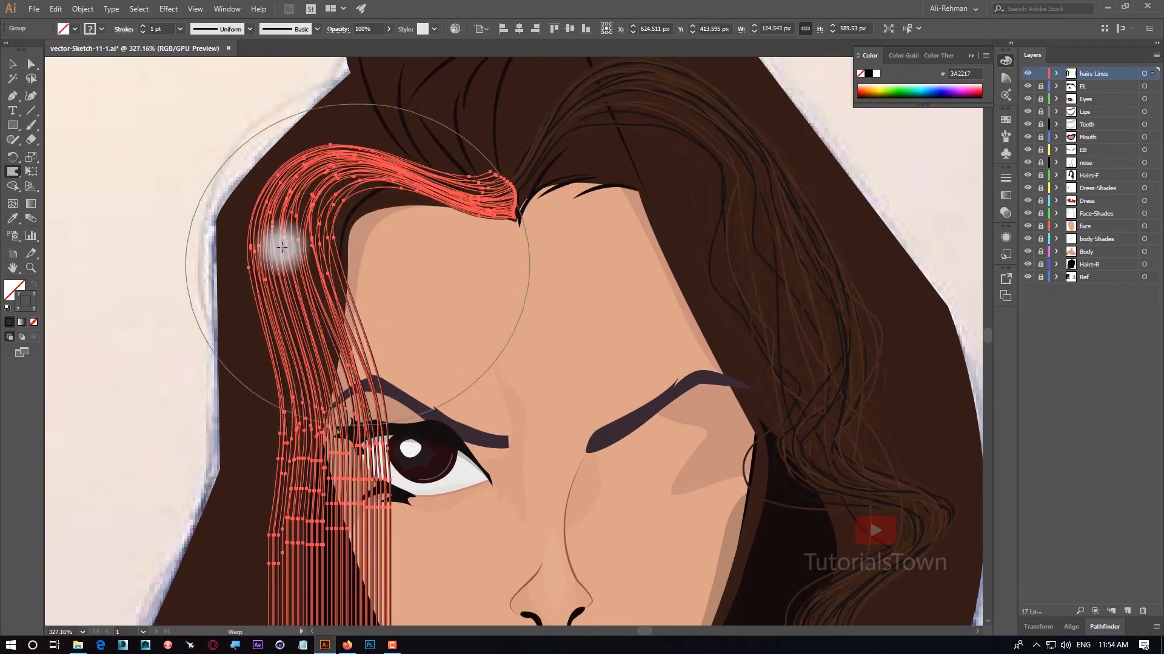
Warp the middle of the bundle down along the hair beside the open eye and cheek towards the shoulder
mouse_move(271, 381)
left_mouse_down()
mouse_move(330, 272)
mouse_move(345, 275)
left_mouse_up()
mouse_move(361, 200)
left_mouse_down()
mouse_move(403, 169)
mouse_move(404, 277)
left_mouse_up()
left_click_drag(403, 388, 364, 397)
mouse_move(352, 328)
left_mouse_down()
mouse_move(293, 236)
mouse_move(321, 206)
left_mouse_up()
left_click_drag(339, 532, 310, 278)
left_click_drag(375, 206, 312, 180)
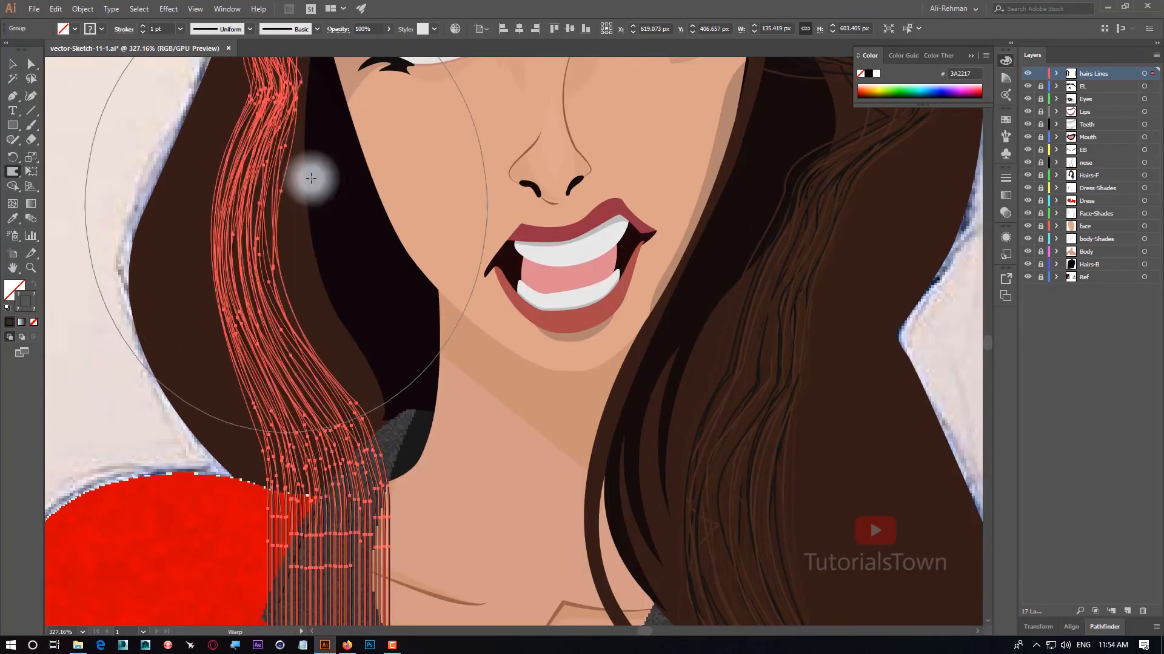
left_click_drag(315, 593, 309, 210)
Warp the bundle's lower end to the hair edge at the collar, and push the overhanging strand tips back inside the hair
key("ctrl+minus")
key("ctrl+minus")
key("ctrl+minus")
key("ctrl+minus")
left_click_drag(517, 392, 506, 344)
mouse_move(489, 443)
left_mouse_down()
mouse_move(514, 370)
mouse_move(449, 400)
left_mouse_up()
mouse_move(440, 268)
left_mouse_down()
mouse_move(487, 364)
mouse_move(517, 382)
mouse_move(488, 345)
left_mouse_up()
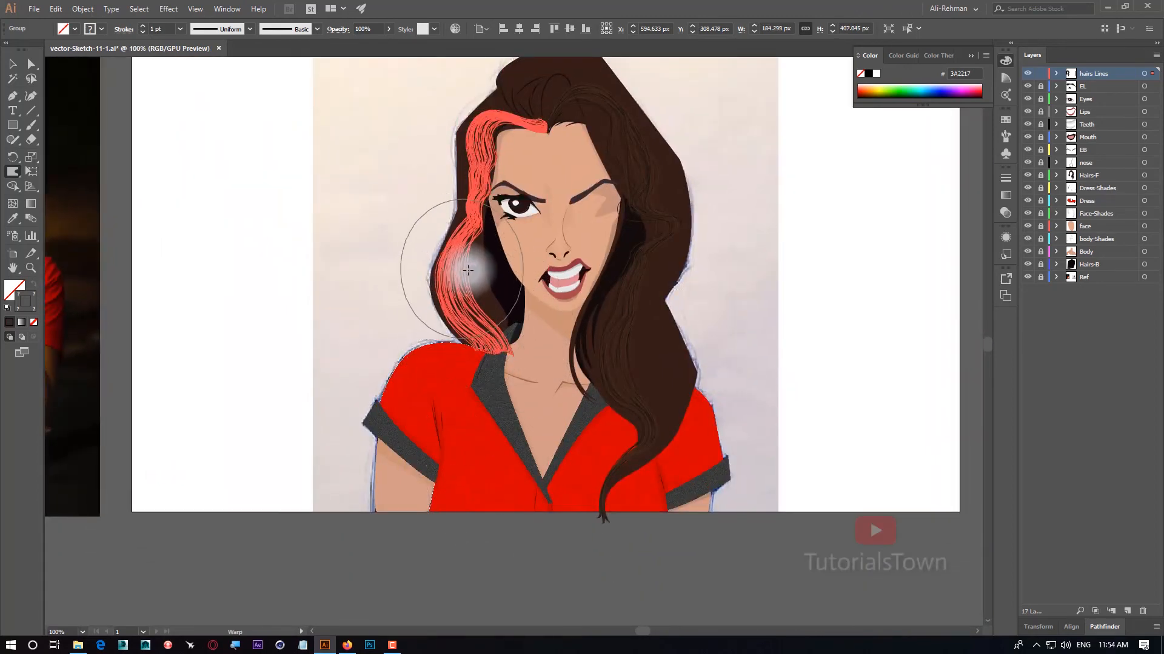
mouse_move(463, 234)
left_mouse_down()
mouse_move(462, 130)
mouse_move(467, 145)
mouse_move(488, 118)
mouse_move(493, 252)
left_mouse_up()
mouse_move(787, 388)
left_mouse_down()
mouse_move(753, 314)
mouse_move(709, 275)
mouse_move(704, 254)
left_mouse_up()
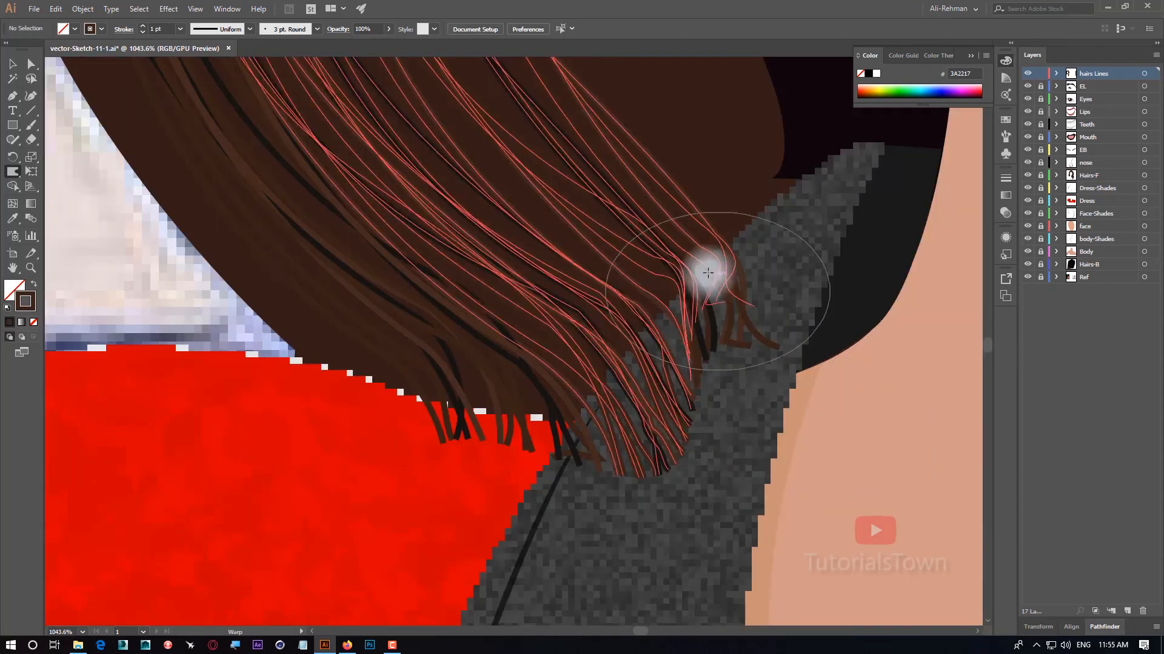
mouse_move(725, 306)
left_mouse_down()
mouse_move(723, 266)
mouse_move(673, 486)
mouse_move(642, 407)
mouse_move(667, 319)
mouse_move(587, 475)
mouse_move(512, 457)
left_mouse_up()
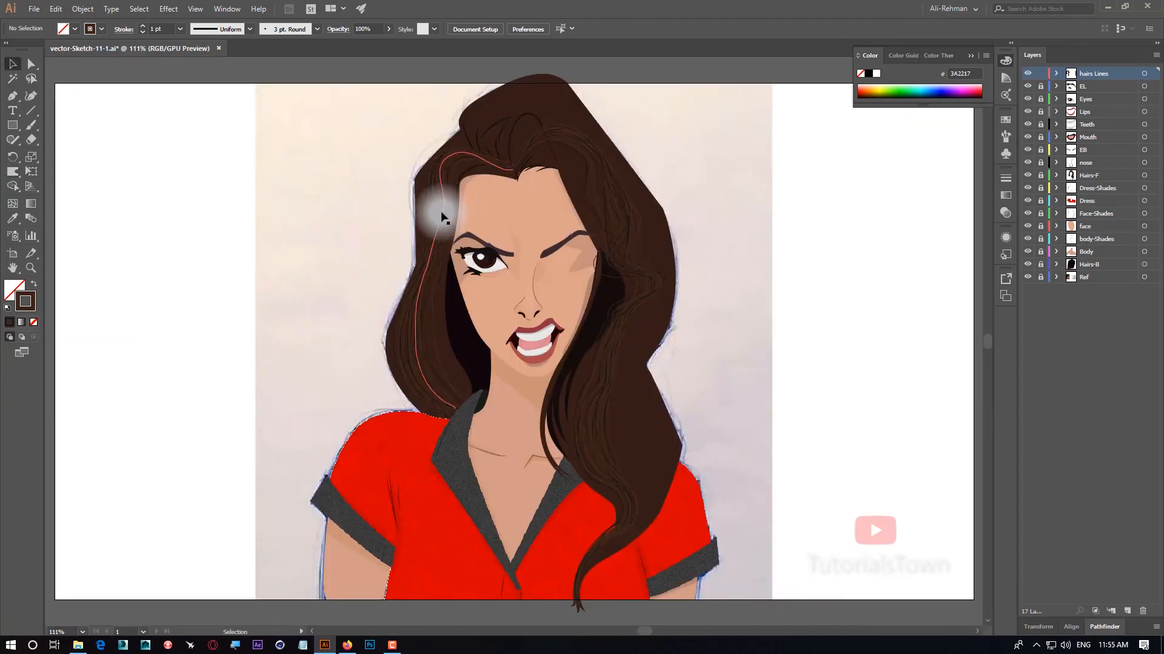
Apply the lens-shaped variable width profile to the strand group on the open-eye side so both ends taper
left_click(442, 216)
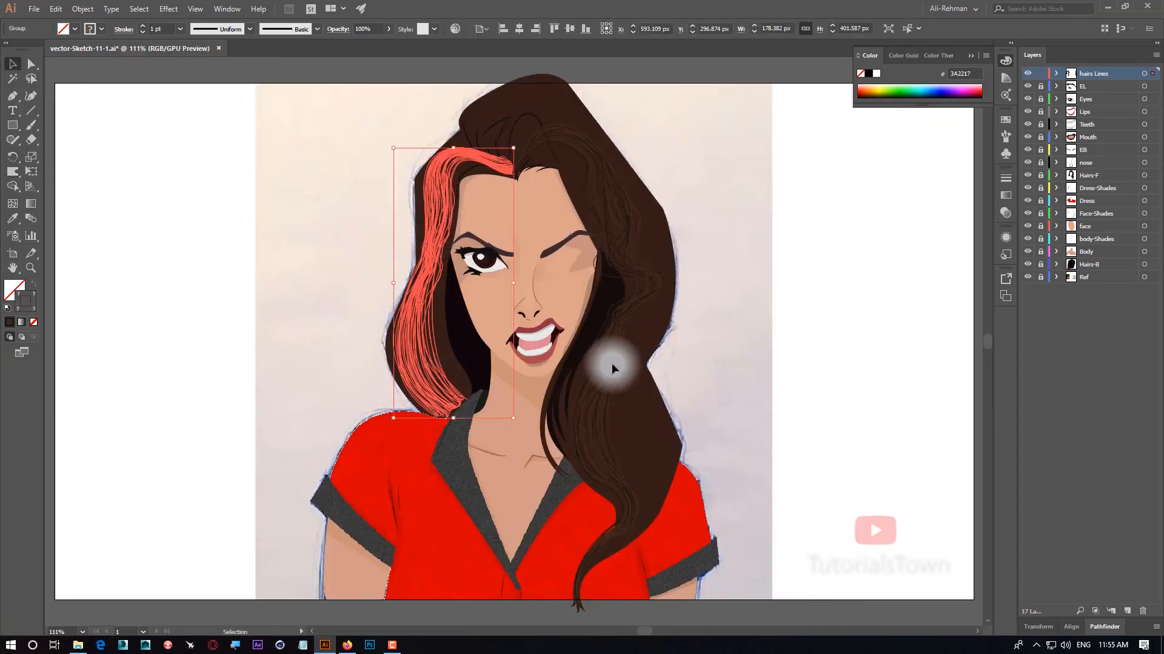
left_click_drag(829, 348, 358, 315)
left_click_drag(686, 371, 492, 379)
left_click_drag(644, 350, 684, 400)
left_click_drag(367, 442, 787, 529)
left_click_drag(394, 424, 765, 413)
left_click_drag(390, 412, 766, 400)
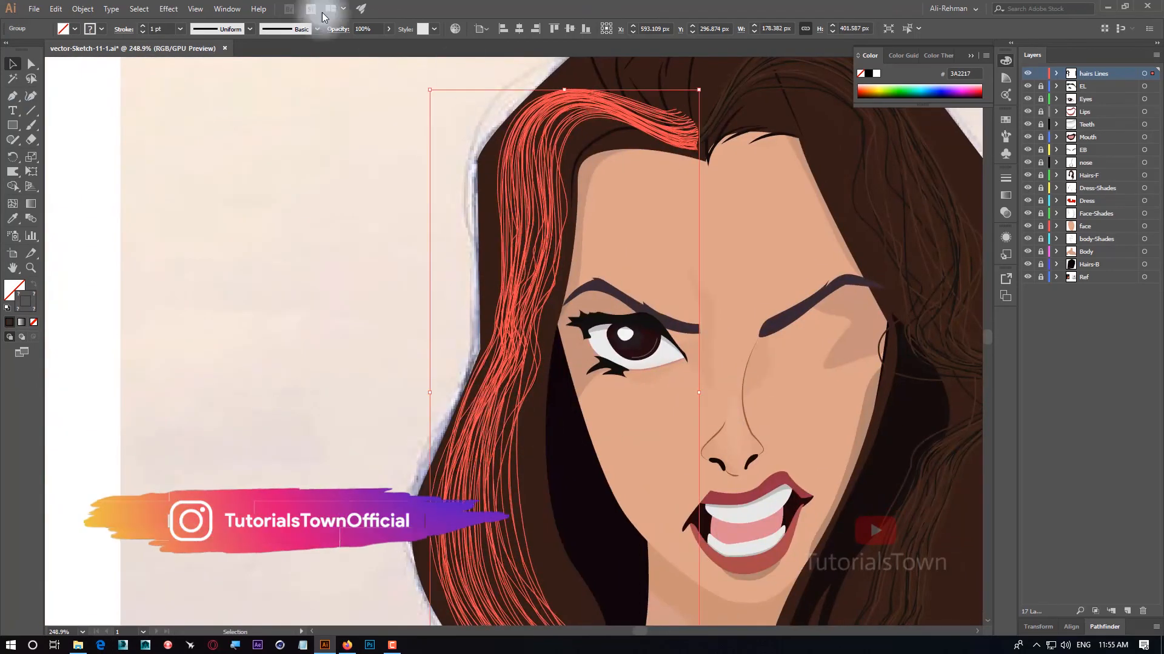
left_click(249, 30)
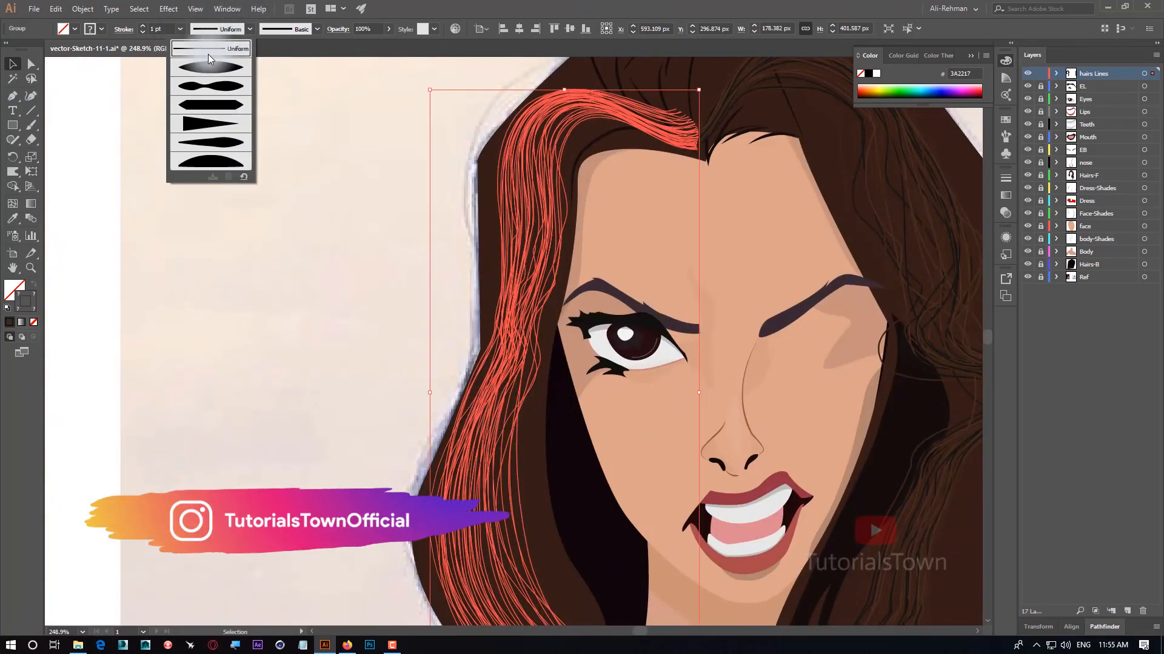
left_click(197, 76)
left_click(261, 214)
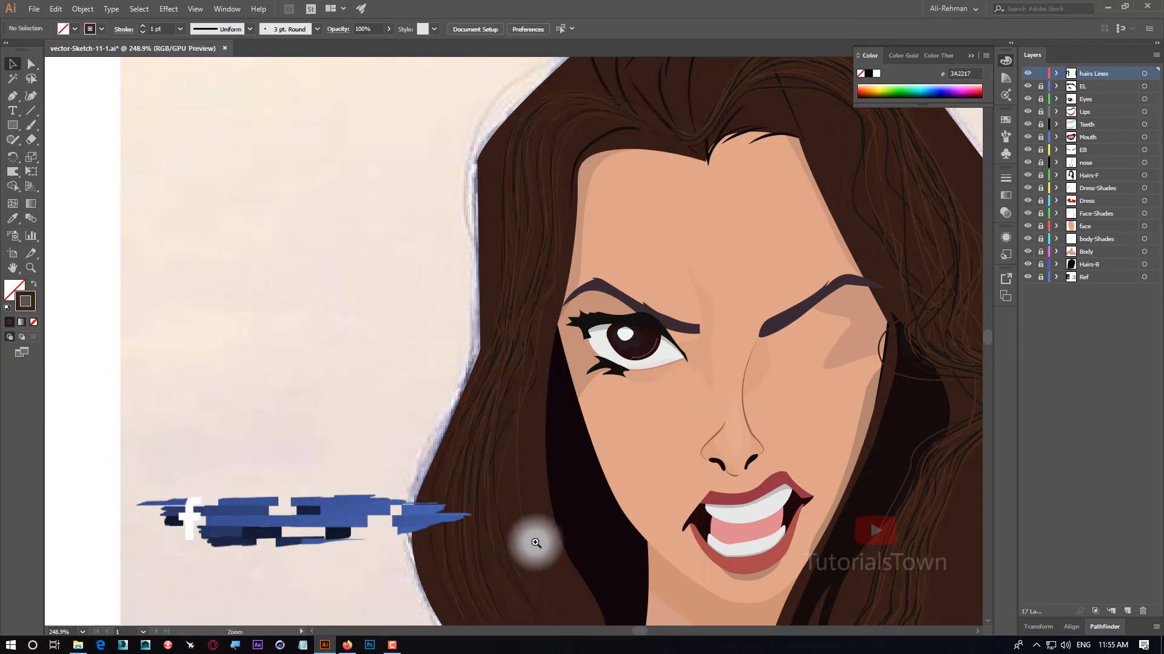
Check the tapered strand tips near the collar, and hide the Ref layer
left_click_drag(512, 533, 283, 228)
left_click_drag(240, 315, 431, 380)
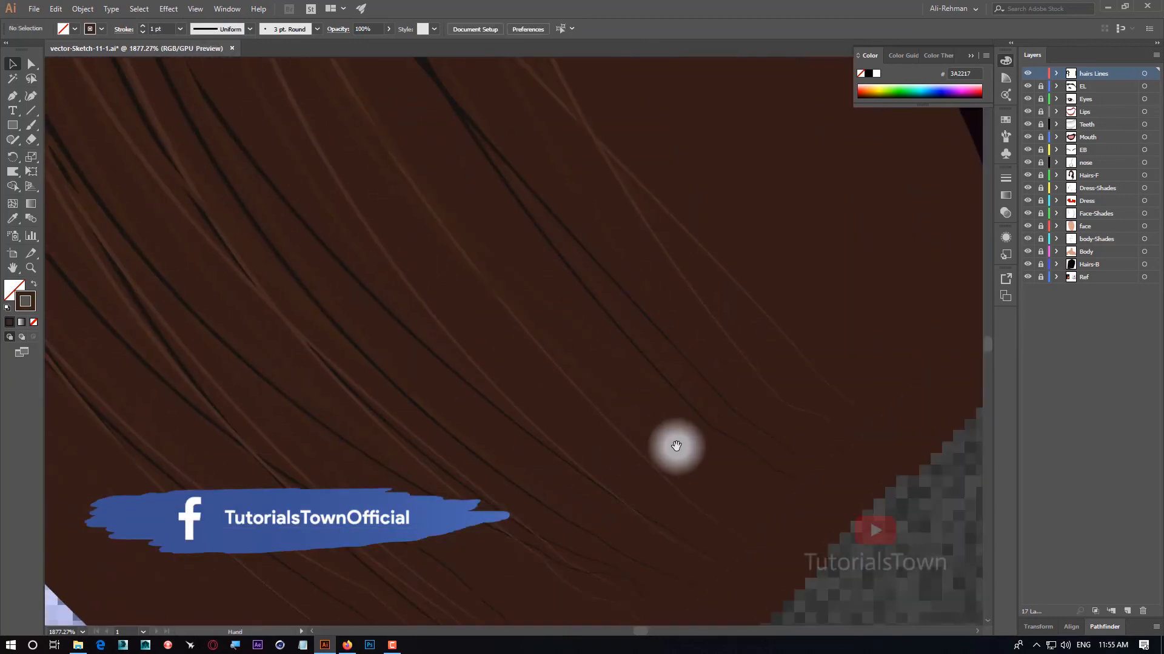
key("ctrl+0")
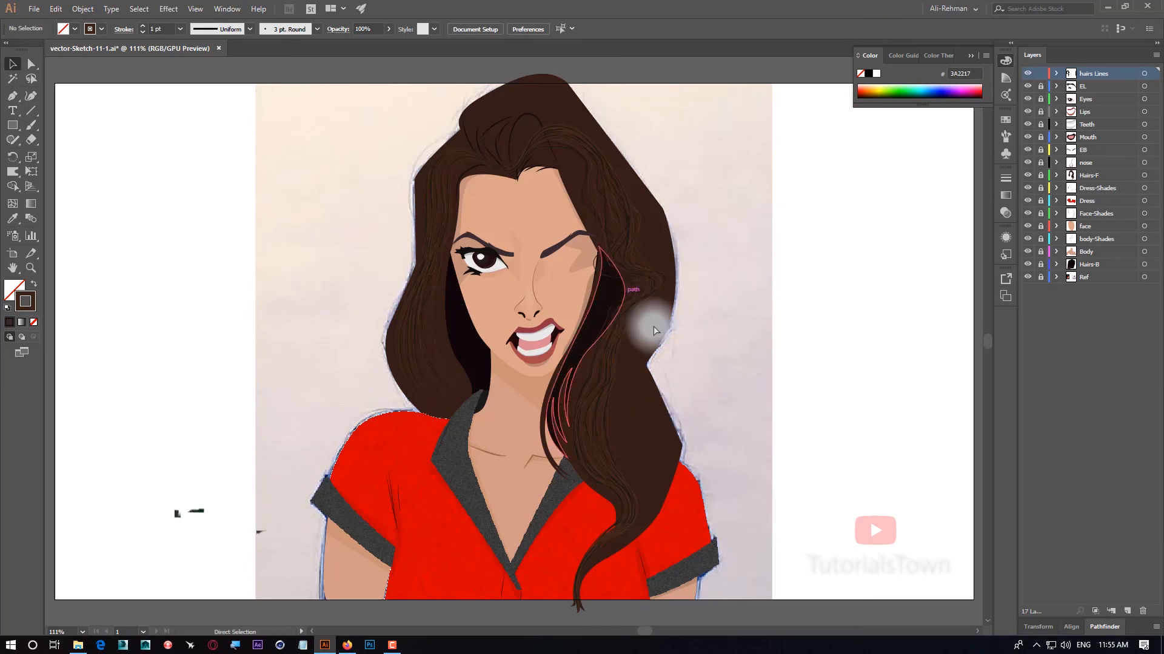
left_click(1027, 278)
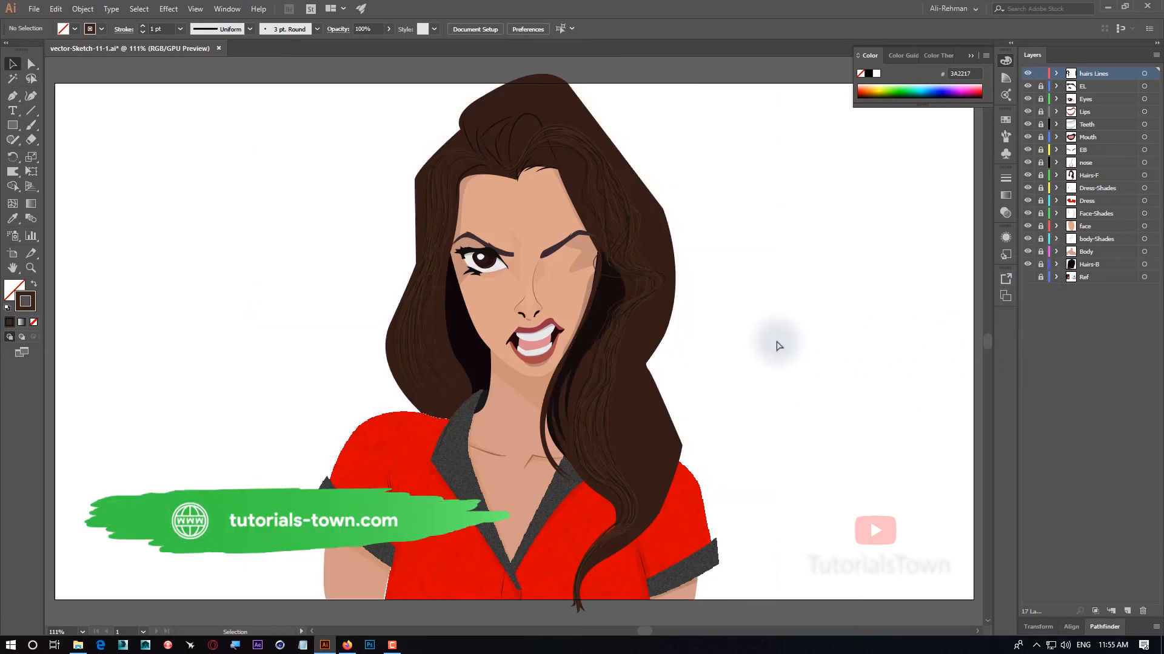